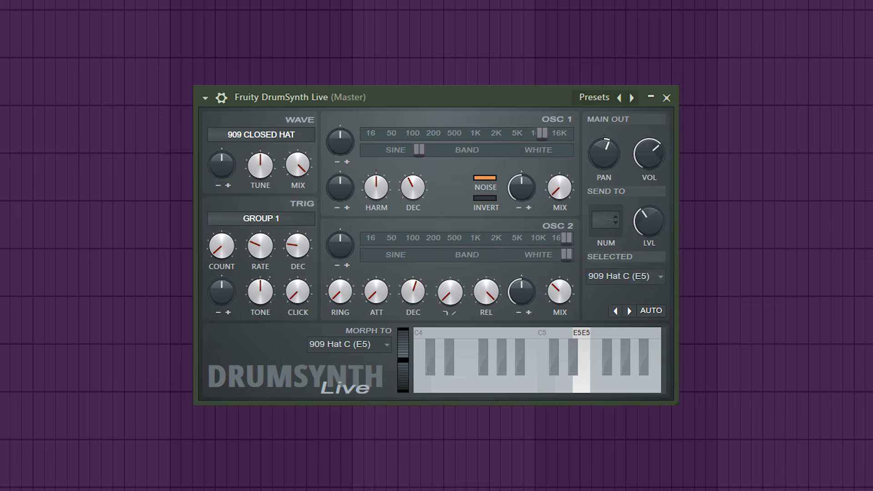
{"action": "type", "text": ":D"}
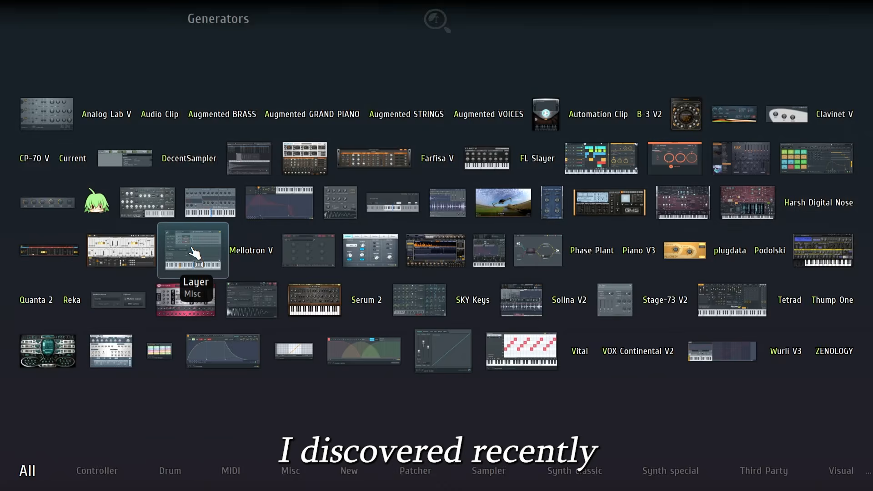
Step: Load Patcher as a new generator channel and add a VFX Script module to its map
{"action": "type", "text": "patcher"}
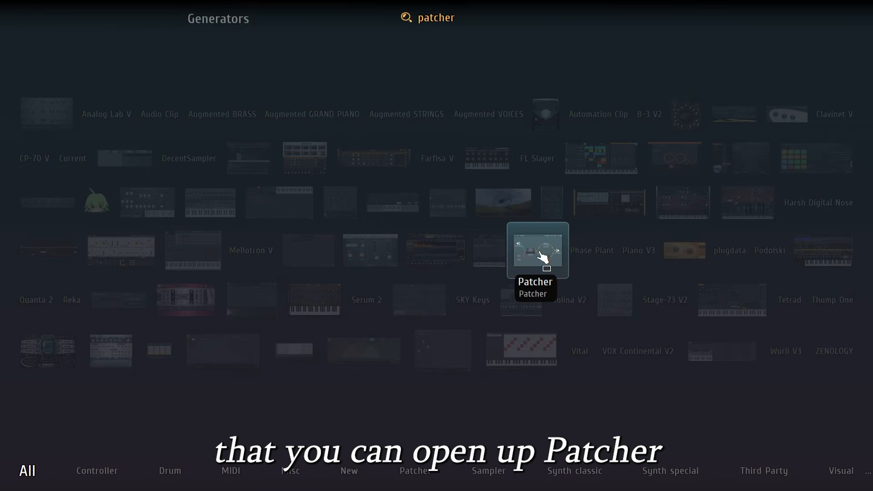
{"action": "left_click", "coordinate": [541, 255]}
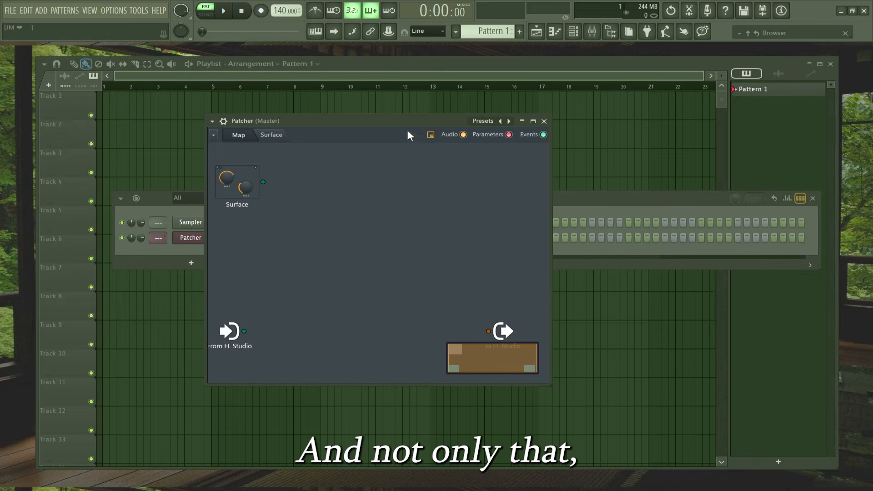
{"action": "right_click", "coordinate": [331, 191]}
{"action": "mouse_move", "coordinate": [352, 213]}
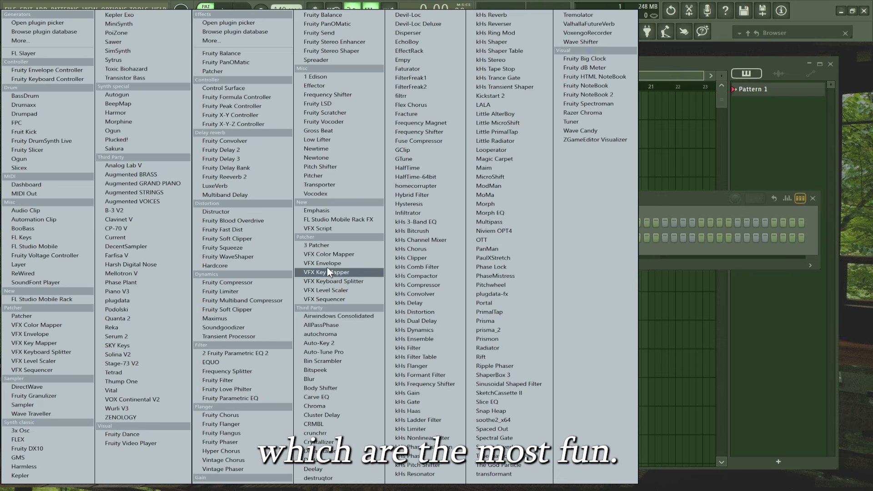
{"action": "left_click", "coordinate": [318, 228]}
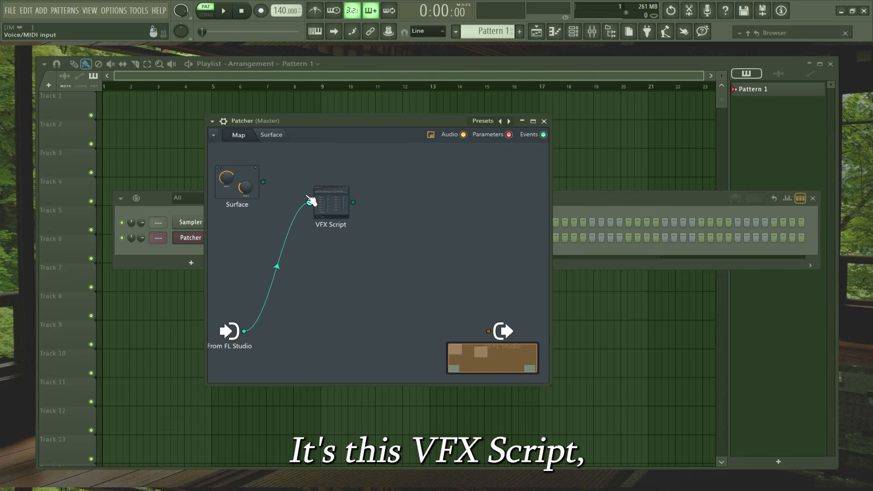
Step: Add VFX Sequencer and VFX Key Mapper modules to the Patcher map and look at their interfaces
{"action": "double_click", "coordinate": [328, 221]}
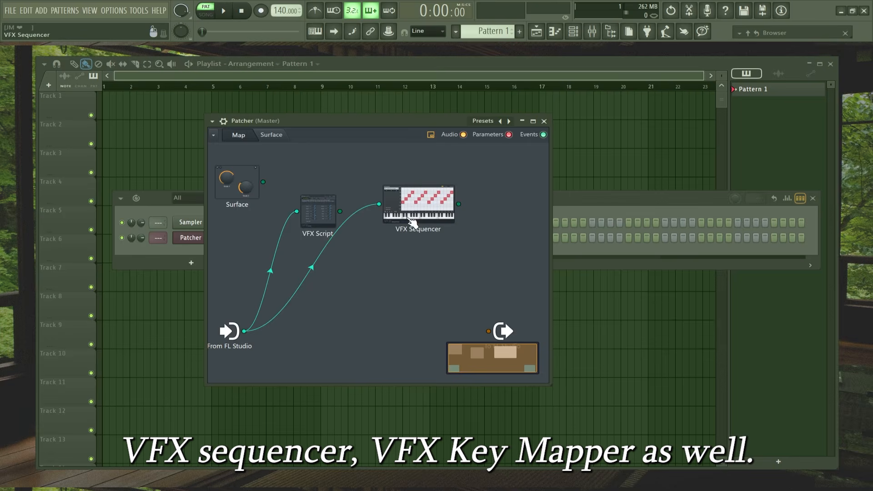
{"action": "double_click", "coordinate": [412, 218]}
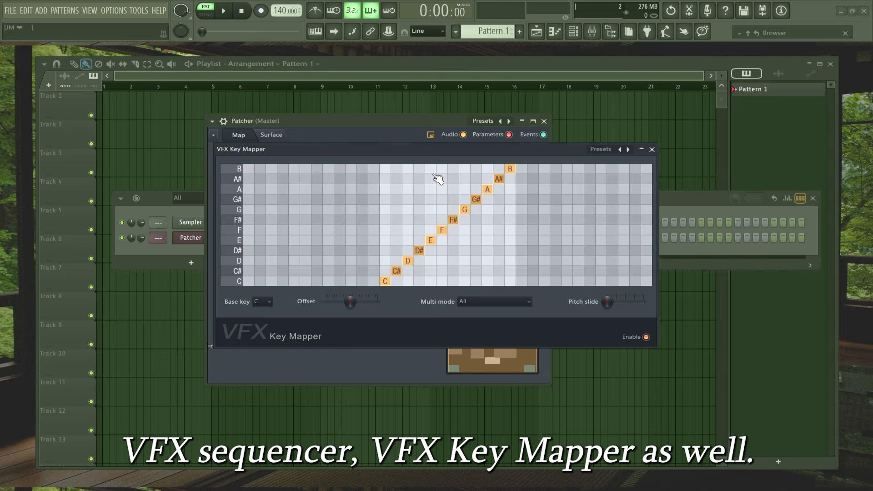
{"action": "left_click_drag", "start_coordinate": [443, 150], "coordinate": [438, 155]}
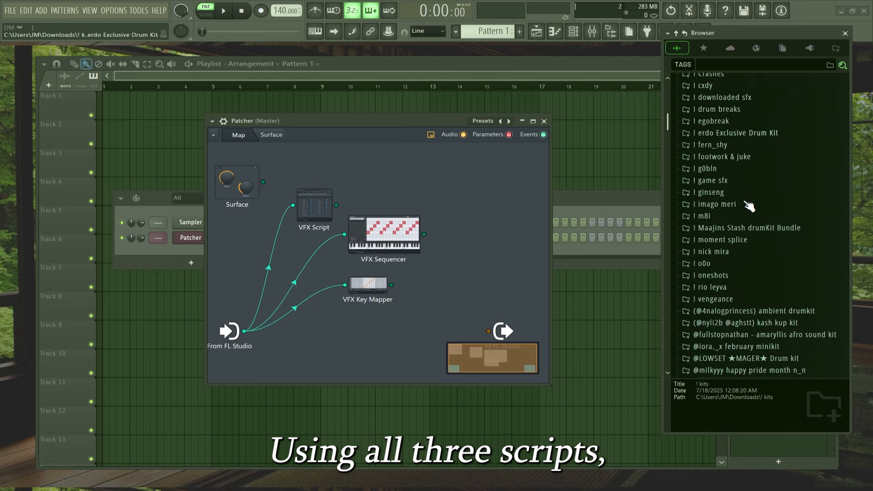
Step: Collapse the ! kits folder in the file browser and look in the Rendered folder for the loop made earlier
{"action": "scroll", "coordinate": [745, 202], "scroll_direction": "up", "scroll_amount": 6}
{"action": "left_click", "coordinate": [730, 173]}
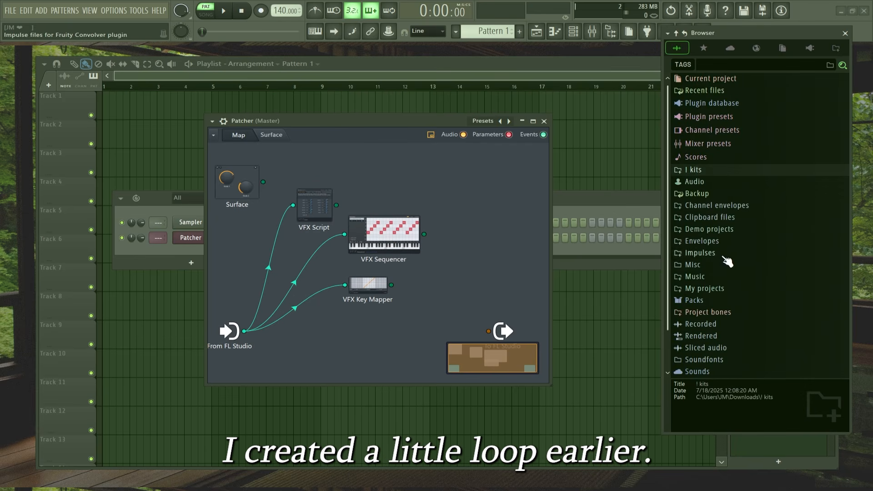
{"action": "left_click", "coordinate": [712, 337]}
{"action": "scroll", "coordinate": [746, 227], "scroll_direction": "down", "scroll_amount": 15}
{"action": "left_click", "coordinate": [800, 268]}
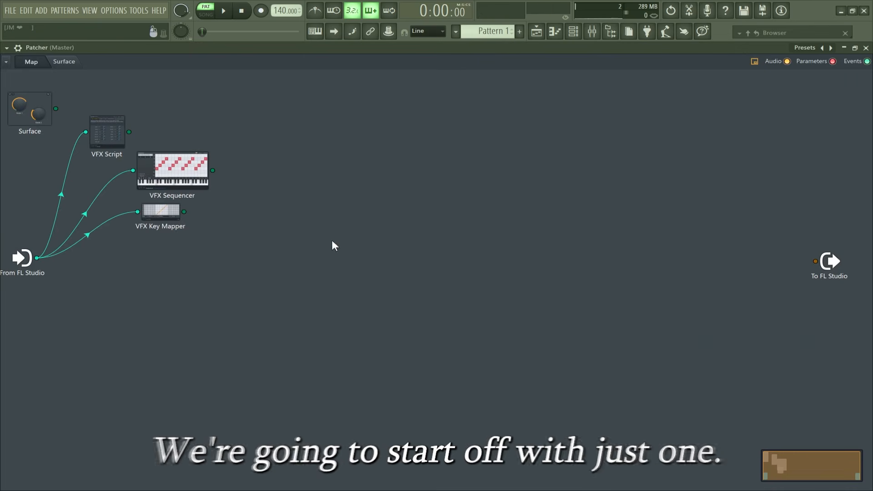
Step: Keep only VFX Script as the note module on the Patcher map and add a 3x Osc generator beside it
{"action": "left_click_drag", "start_coordinate": [475, 326], "coordinate": [153, 155]}
{"action": "right_click", "coordinate": [175, 171]}
{"action": "left_click", "coordinate": [189, 202]}
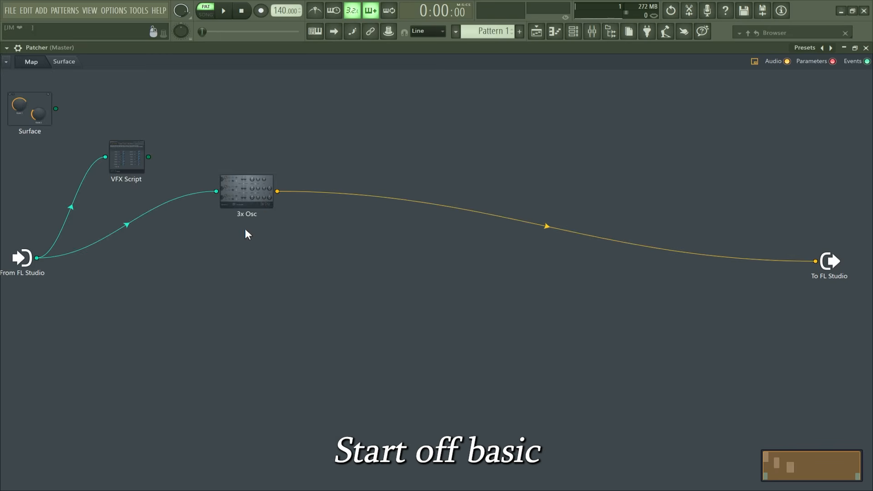
{"action": "left_click_drag", "start_coordinate": [245, 191], "coordinate": [351, 203]}
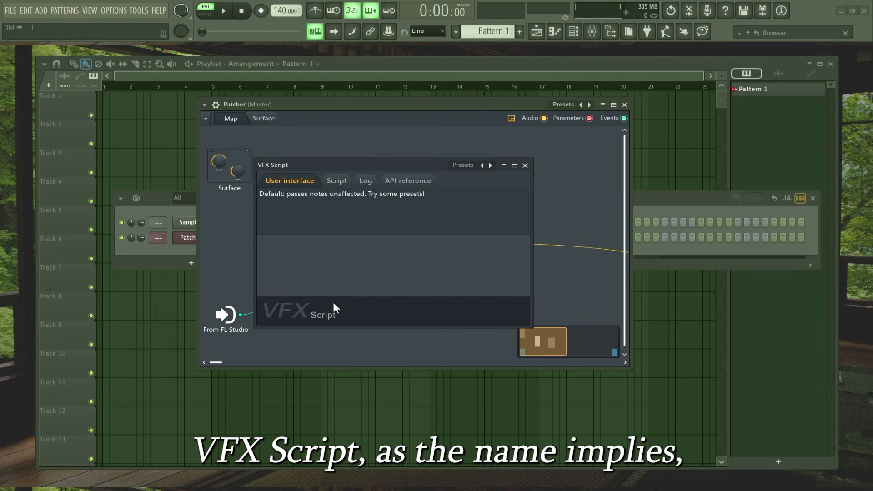
Step: Examine the VFX Script module's default code and return to its user interface
{"action": "left_click", "coordinate": [338, 183]}
{"action": "scroll", "coordinate": [415, 247], "scroll_direction": "down", "scroll_amount": 3}
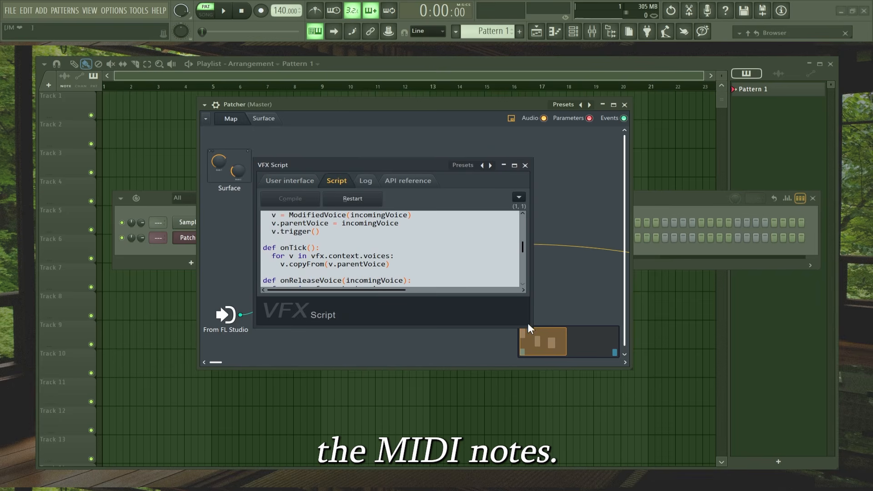
{"action": "left_click_drag", "start_coordinate": [398, 165], "coordinate": [400, 154]}
{"action": "scroll", "coordinate": [371, 241], "scroll_direction": "up", "scroll_amount": 1}
{"action": "scroll", "coordinate": [371, 241], "scroll_direction": "up", "scroll_amount": 2}
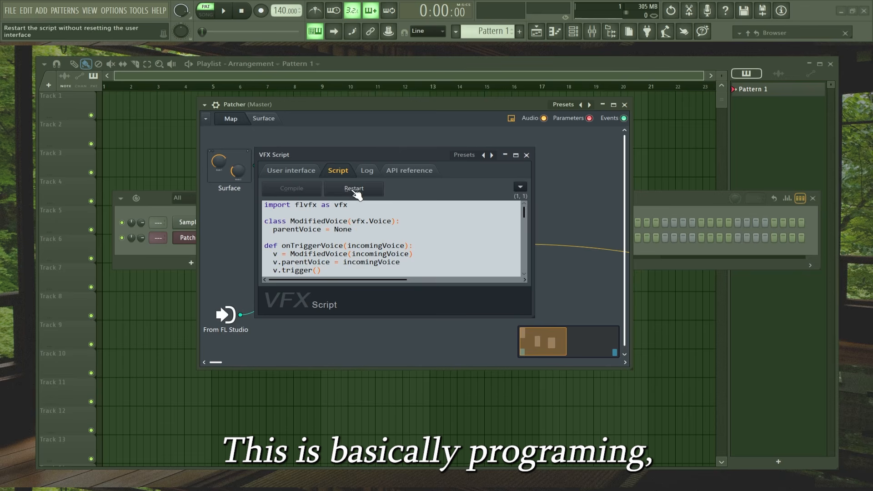
{"action": "left_click", "coordinate": [321, 176]}
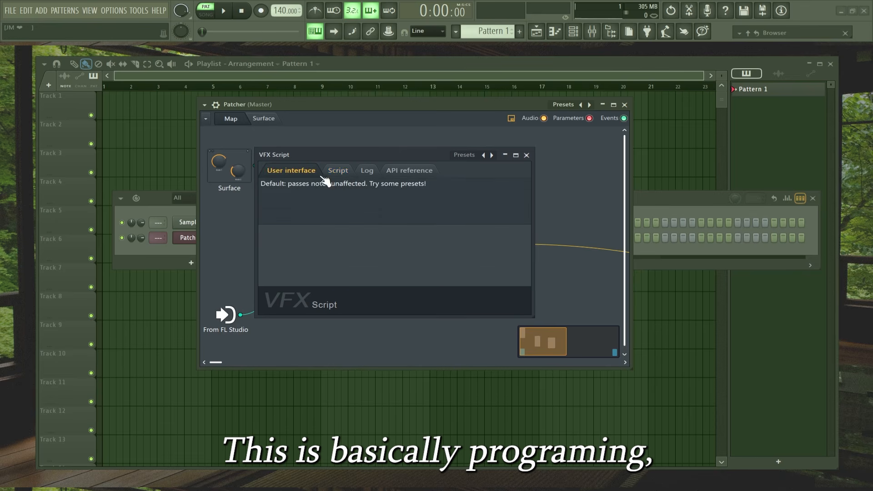
Step: Look through the VFX Script presets and load Note Repeat
{"action": "left_click", "coordinate": [465, 156]}
{"action": "mouse_move", "coordinate": [504, 182]}
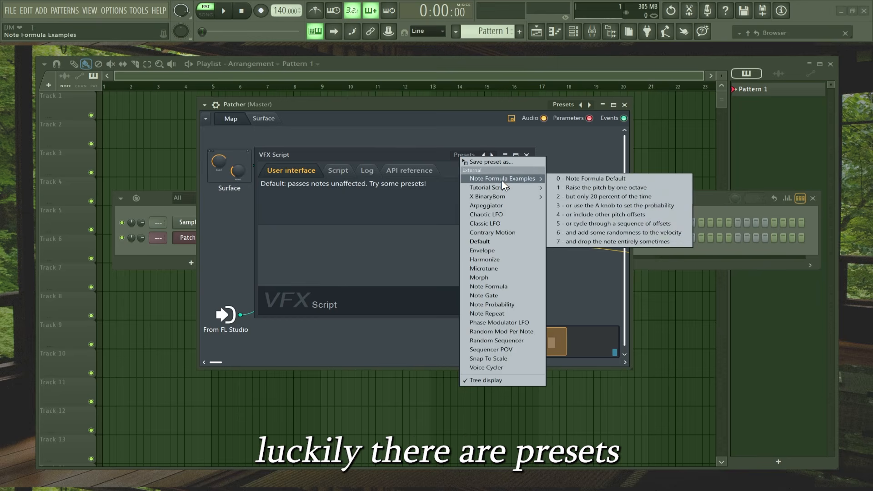
{"action": "left_click_drag", "start_coordinate": [374, 158], "coordinate": [382, 155]}
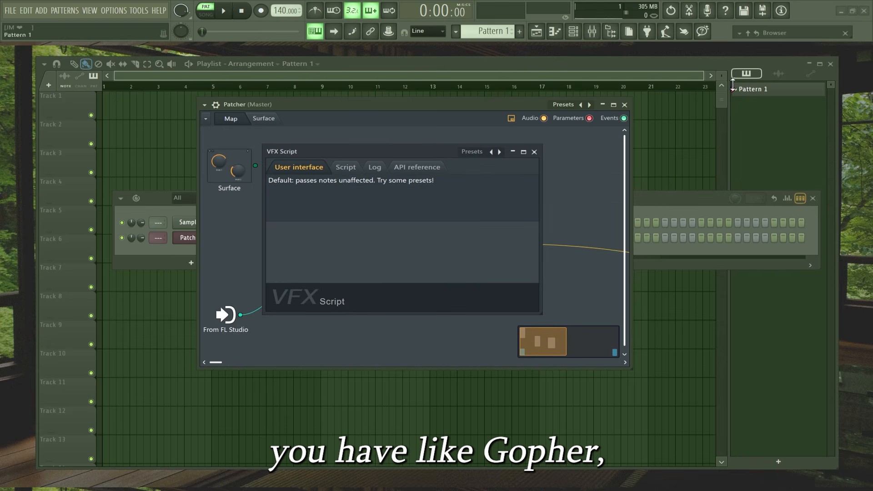
{"action": "left_click", "coordinate": [704, 36]}
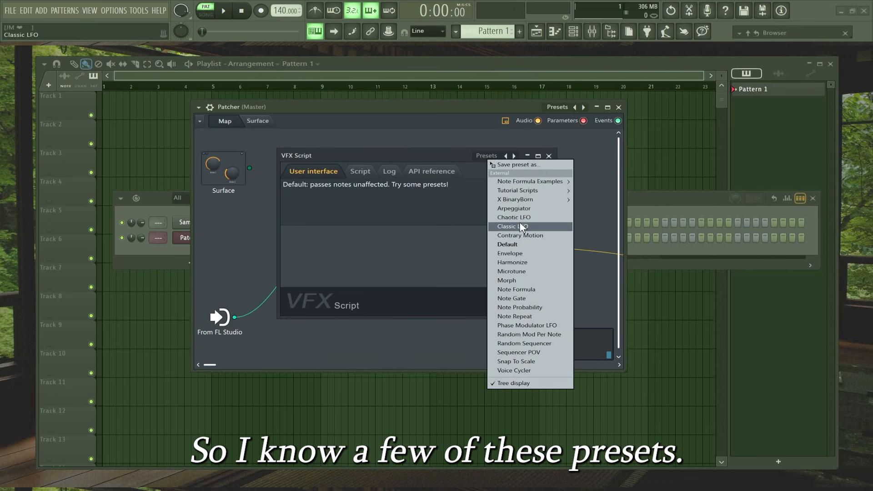
{"action": "left_click", "coordinate": [515, 316]}
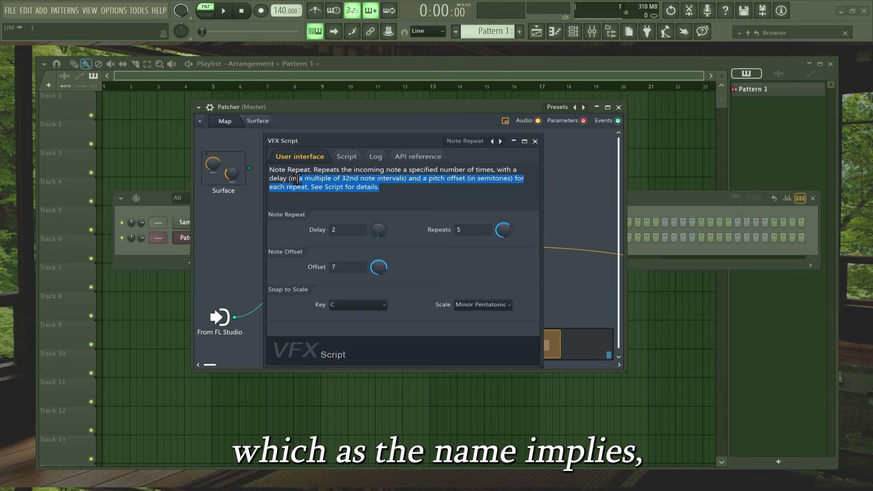
{"action": "left_click_drag", "start_coordinate": [372, 135], "coordinate": [422, 127]}
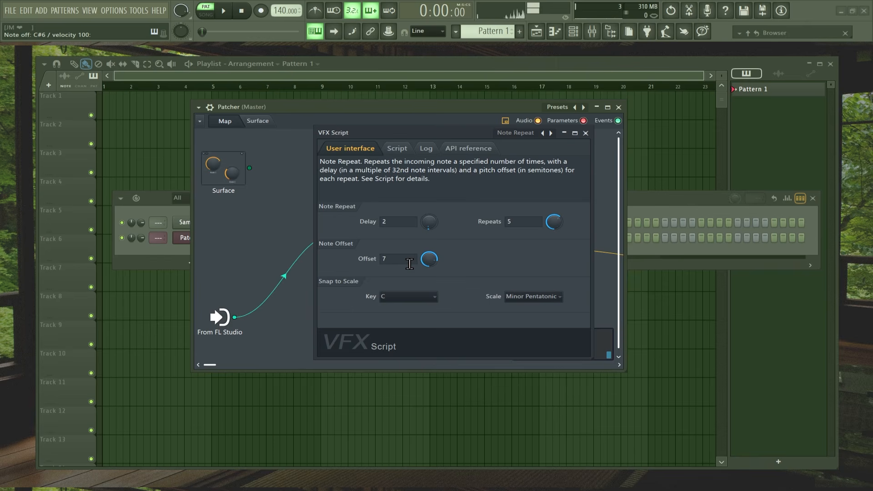
Step: Set the Note Repeat delay to 10 and the note offset to -3
{"action": "left_click_drag", "start_coordinate": [427, 226], "coordinate": [427, 208]}
{"action": "left_click_drag", "start_coordinate": [428, 260], "coordinate": [428, 277]}
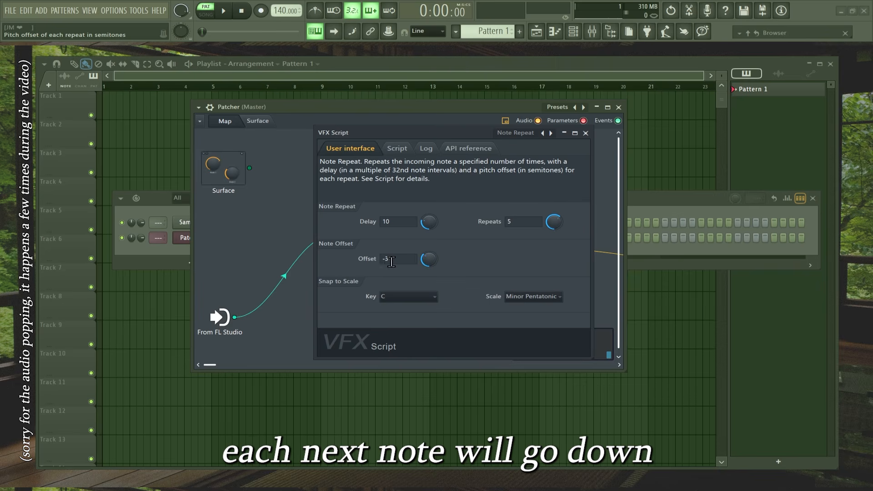
{"action": "left_click_drag", "start_coordinate": [423, 136], "coordinate": [406, 118]}
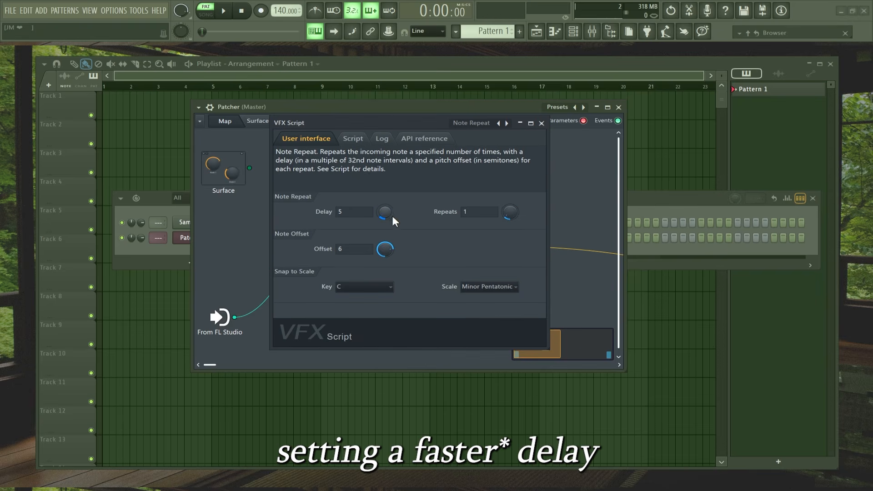
Step: Set the Note Repeat delay to 3 and the note offset to 2, and adjust the number of repeats
{"action": "left_click_drag", "start_coordinate": [390, 212], "coordinate": [390, 205]}
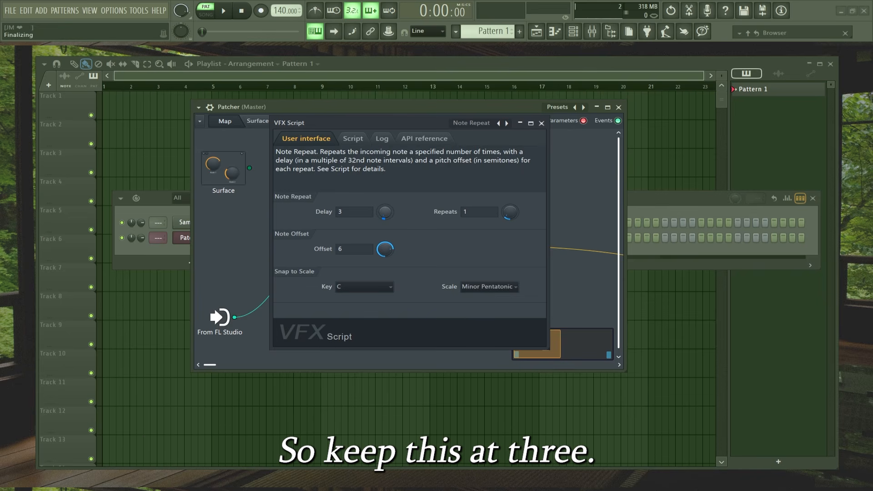
{"action": "left_click_drag", "start_coordinate": [387, 252], "coordinate": [386, 255]}
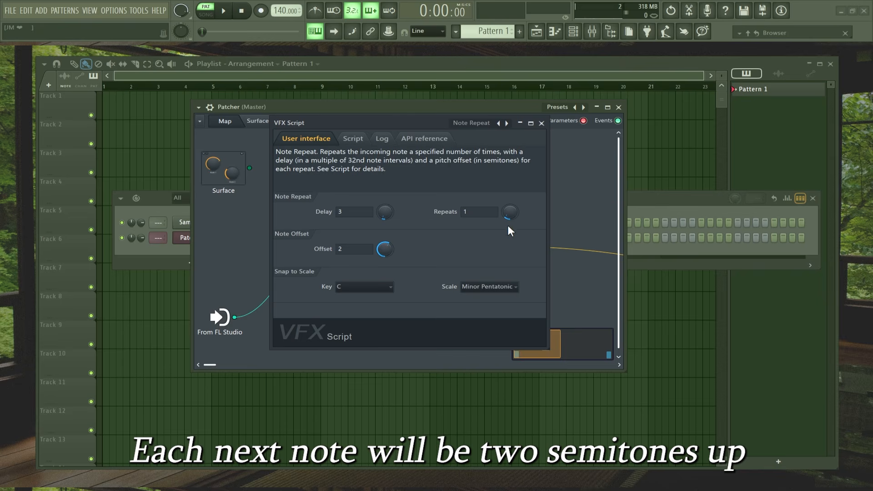
{"action": "left_click_drag", "start_coordinate": [510, 216], "coordinate": [511, 210]}
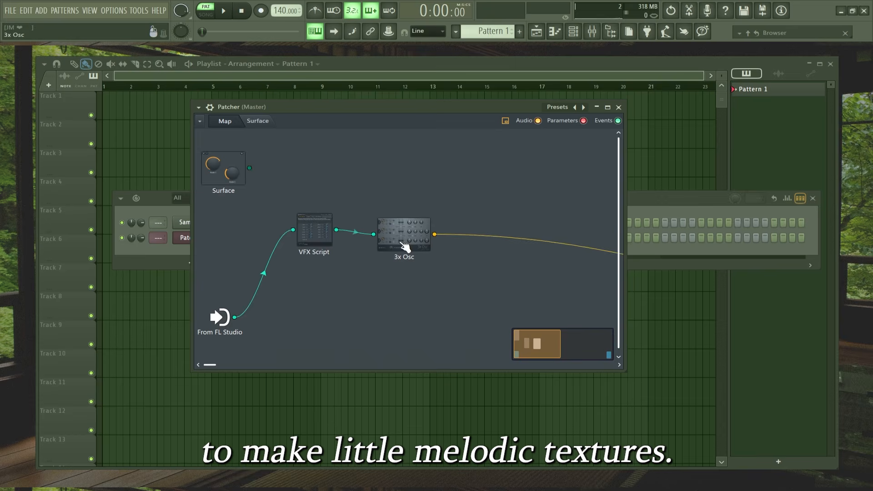
Step: Replace 3x Osc with Harmless on the Patcher map and add a ValhallaFutureVerb effect
{"action": "right_click", "coordinate": [441, 242]}
{"action": "mouse_move", "coordinate": [468, 254]}
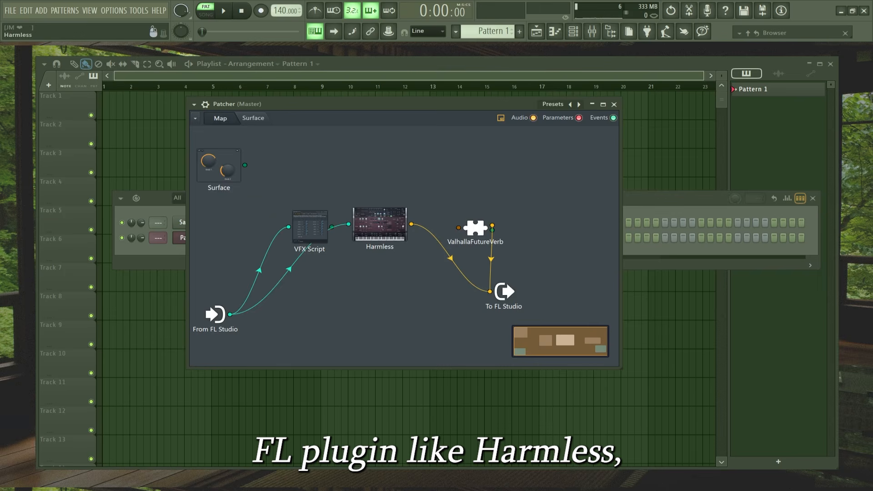
Step: Audition lead presets in Harmless and choose Leads\Whine NUC
{"action": "left_click", "coordinate": [393, 229]}
{"action": "left_click", "coordinate": [586, 109]}
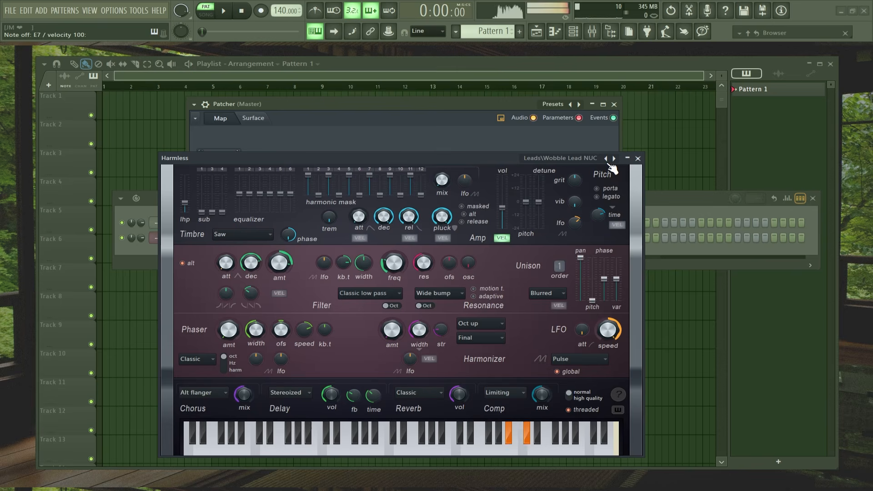
{"action": "left_click", "coordinate": [612, 166]}
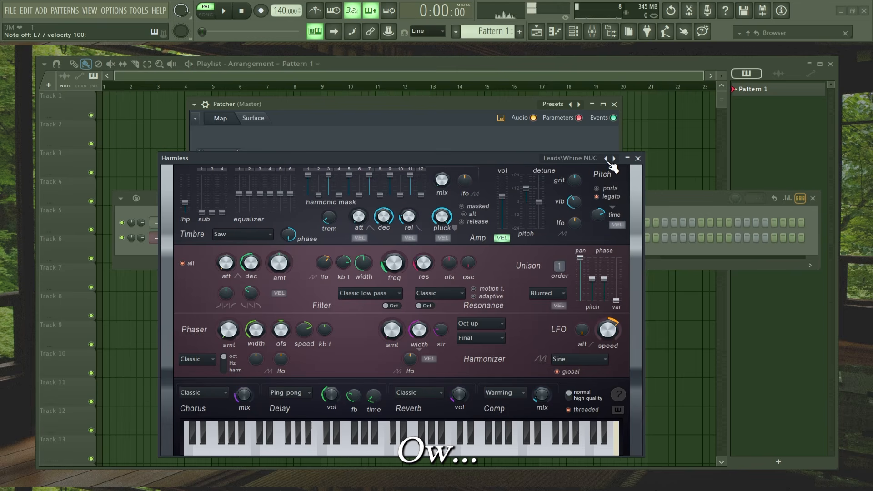
{"action": "left_click_drag", "start_coordinate": [491, 158], "coordinate": [490, 159]}
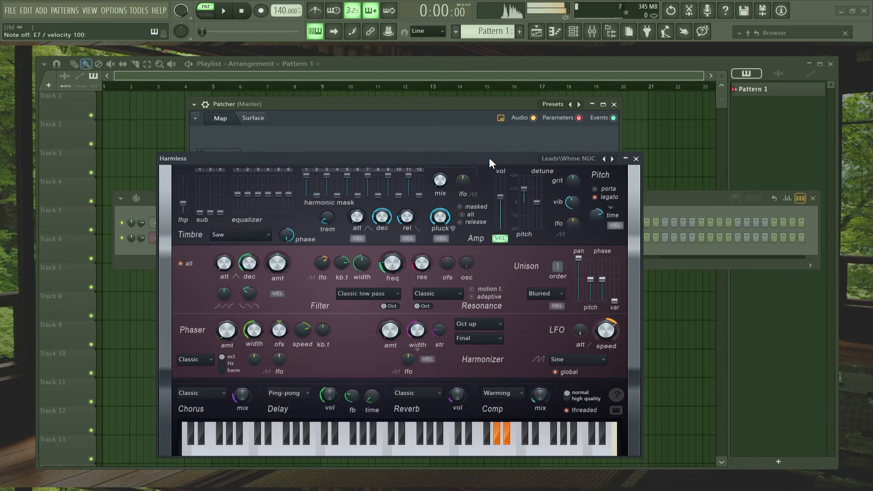
{"action": "left_click", "coordinate": [635, 159]}
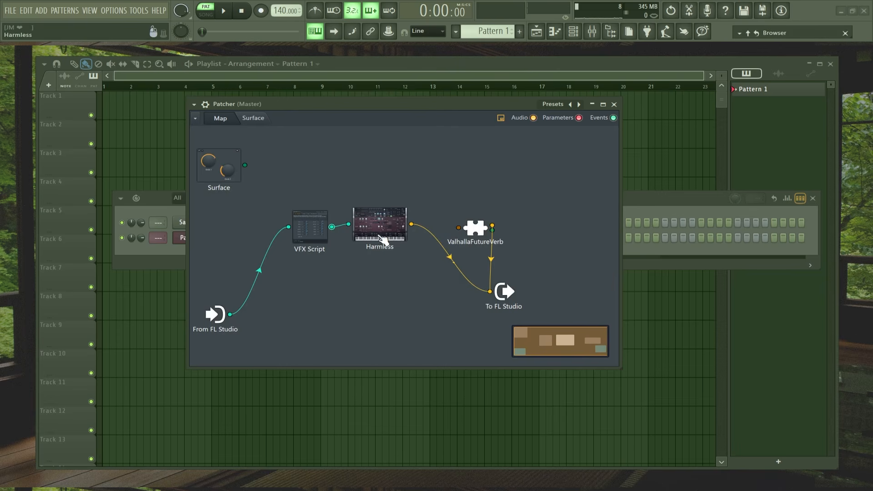
Step: Route Harmless into ValhallaFutureVerb and audition a note with the Piano Chamber preset at 100% mix
{"action": "left_click", "coordinate": [309, 226]}
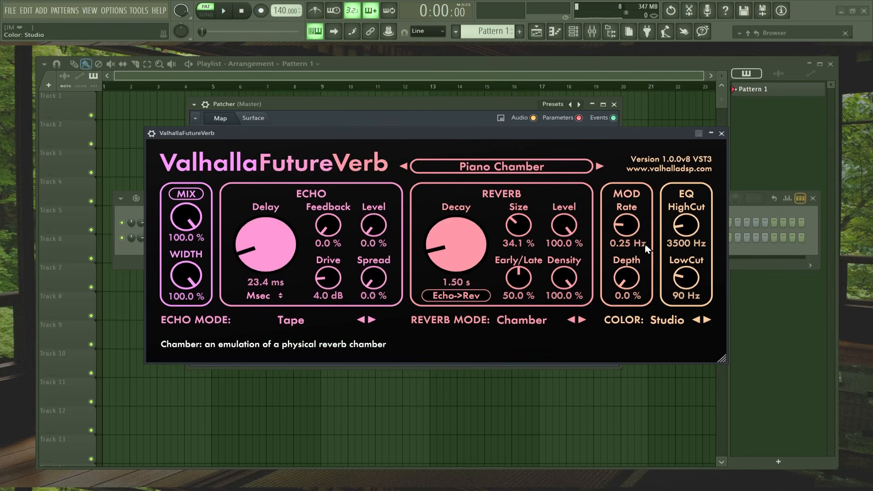
{"action": "key", "text": "g"}
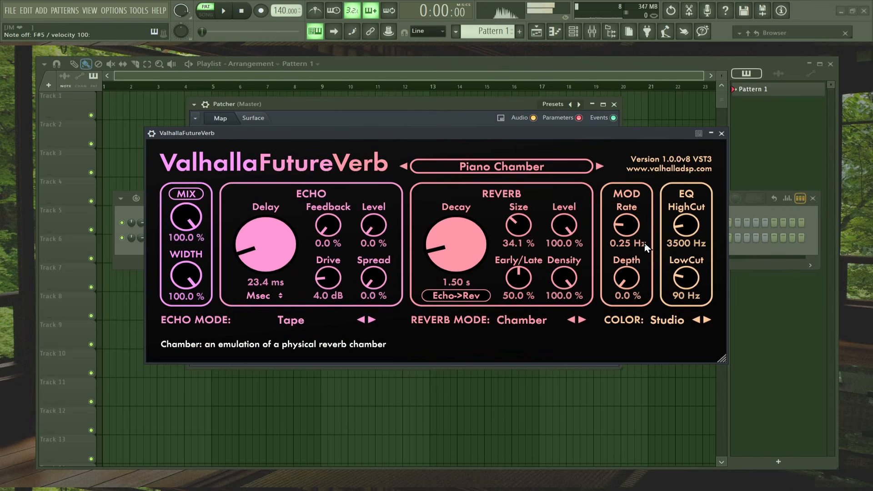
{"action": "left_click", "coordinate": [721, 133]}
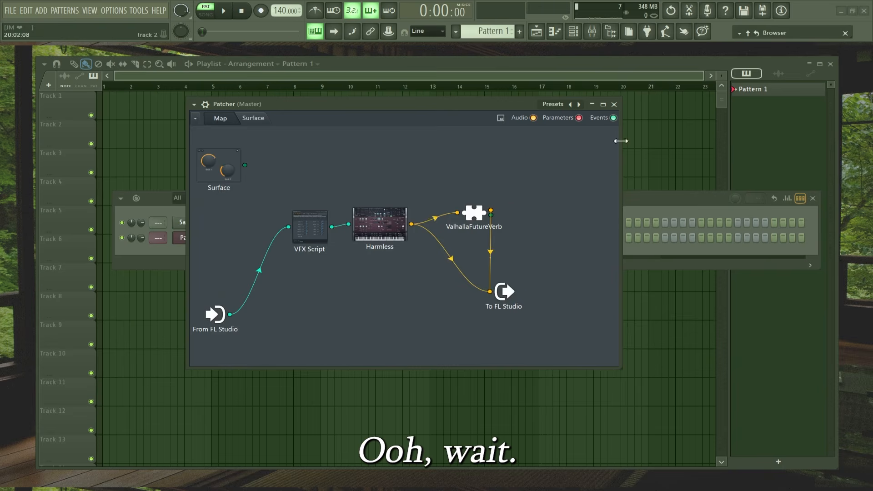
Step: Move the To FL Studio output node further right on the map and audition the patch
{"action": "left_click_drag", "start_coordinate": [518, 291], "coordinate": [559, 284]}
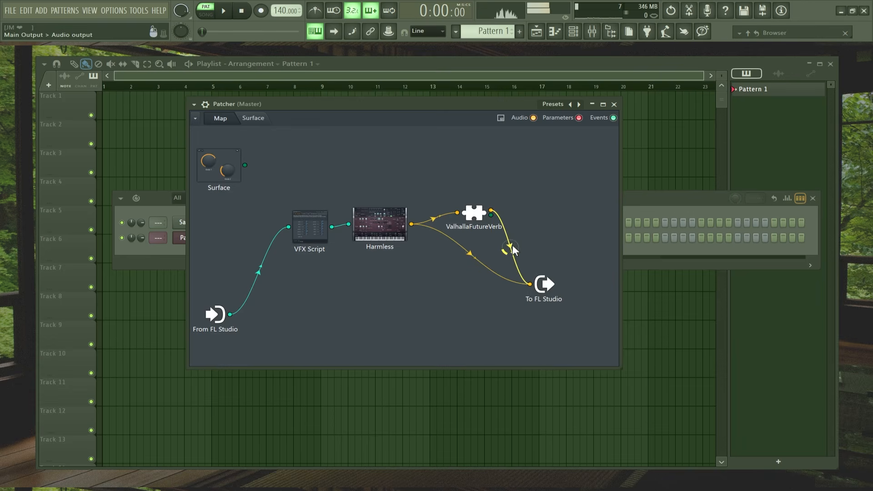
{"action": "key", "text": "space"}
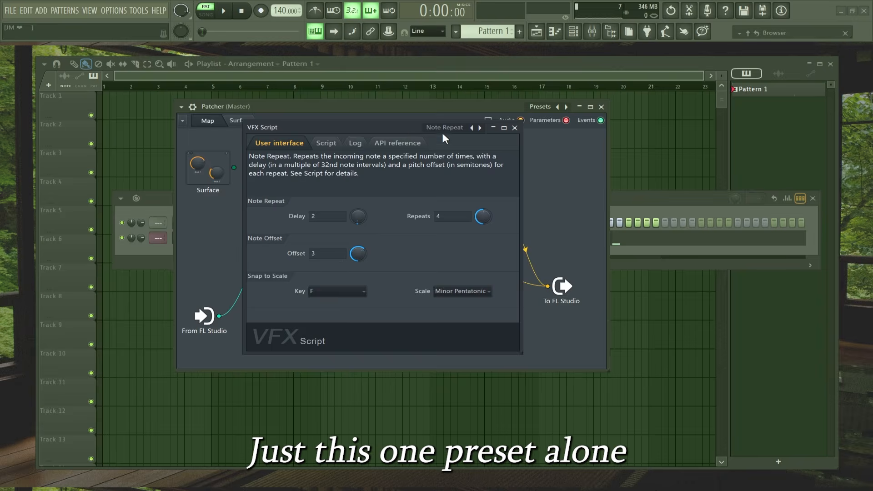
Step: Load the Random Notes preset from the X BinaryBorn collection into VFX Script
{"action": "left_click", "coordinate": [444, 128]}
{"action": "left_click", "coordinate": [358, 129]}
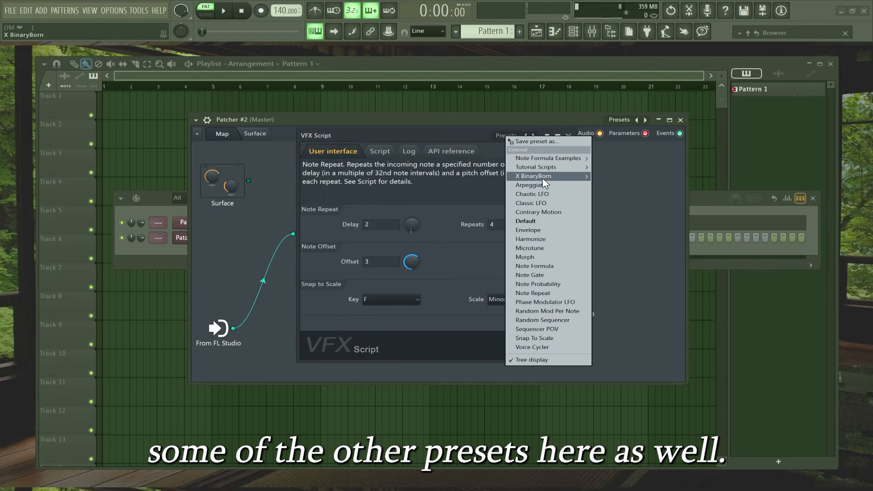
{"action": "mouse_move", "coordinate": [564, 181]}
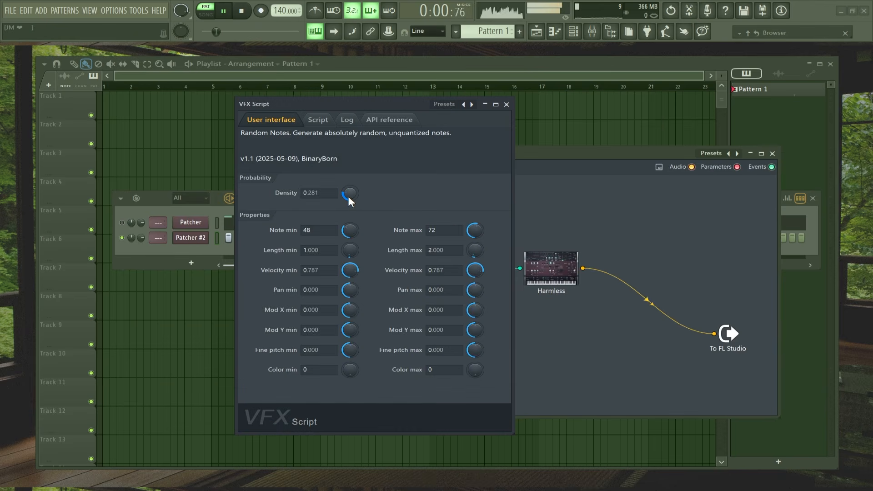
Step: Set Random Notes to density 0.010, note range 0 to 100 and minimum length 0, and audition it through Harmless
{"action": "scroll", "coordinate": [348, 196], "scroll_direction": "down", "scroll_amount": 9}
{"action": "key", "text": "space"}
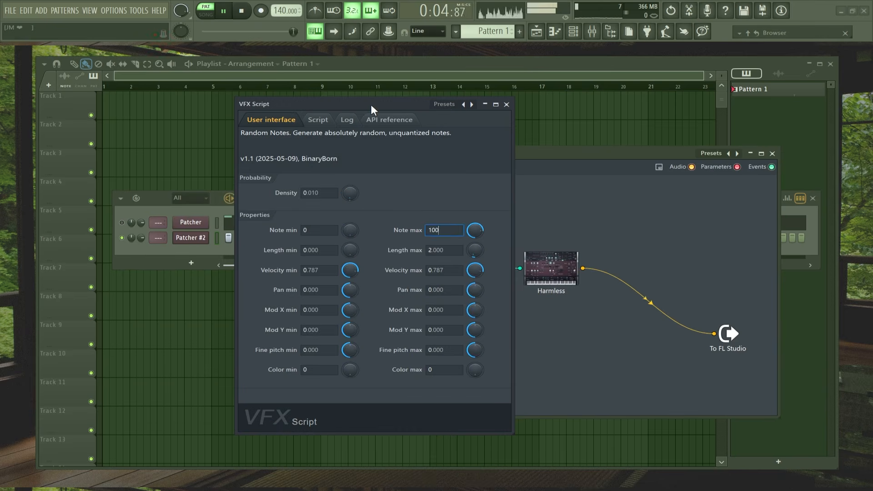
{"action": "left_click_drag", "start_coordinate": [370, 105], "coordinate": [346, 105]}
{"action": "key", "text": "space"}
{"action": "left_click_drag", "start_coordinate": [326, 289], "coordinate": [326, 294]}
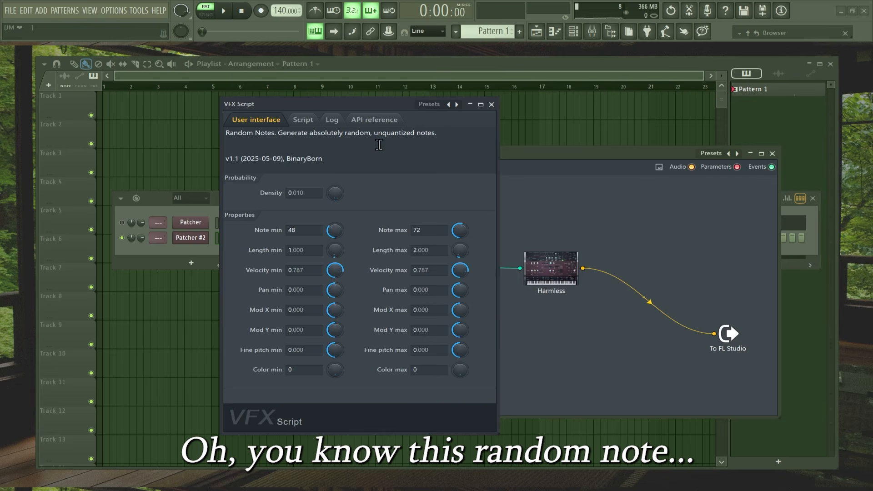
{"action": "left_click_drag", "start_coordinate": [362, 109], "coordinate": [381, 110]}
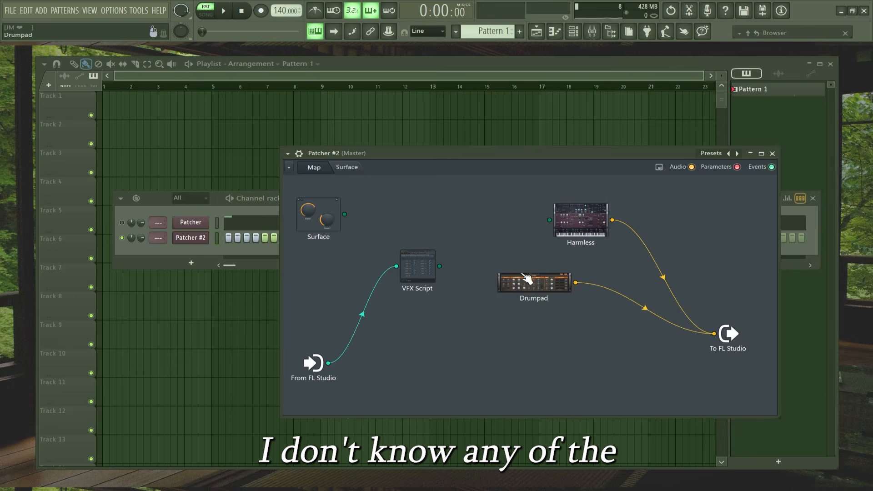
Step: Delete the Drumpad node from the Patcher map and add an FPC instrument instead
{"action": "right_click", "coordinate": [522, 274]}
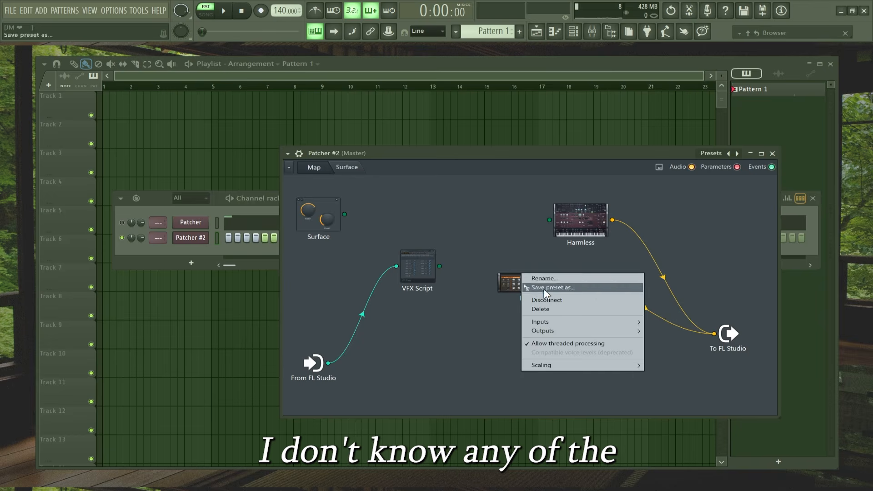
{"action": "left_click", "coordinate": [540, 308]}
{"action": "right_click", "coordinate": [499, 276]}
{"action": "left_click", "coordinate": [523, 294]}
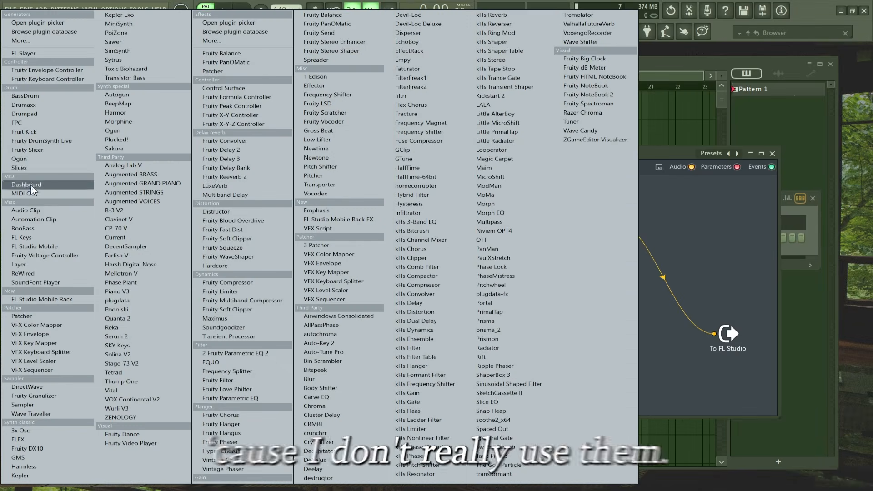
{"action": "left_click", "coordinate": [18, 123]}
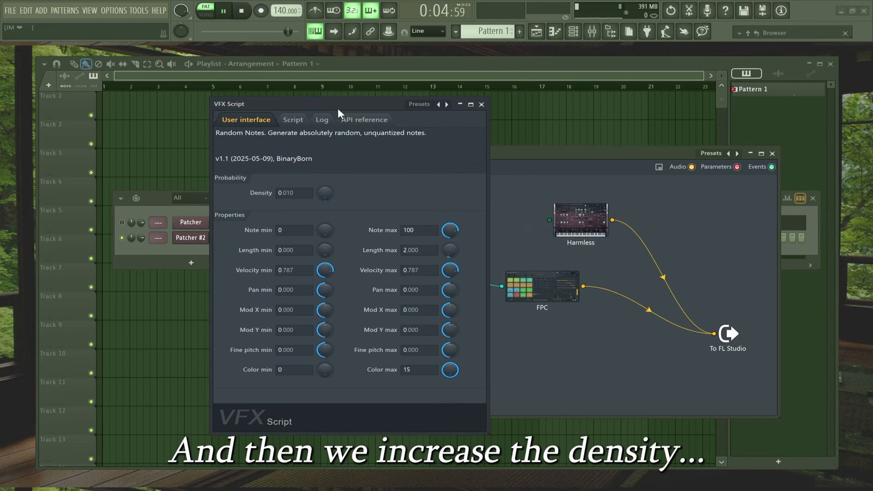
Step: Raise the Random Notes density to about 0.189 and audition the random hits through FPC
{"action": "left_click_drag", "start_coordinate": [337, 107], "coordinate": [351, 116]}
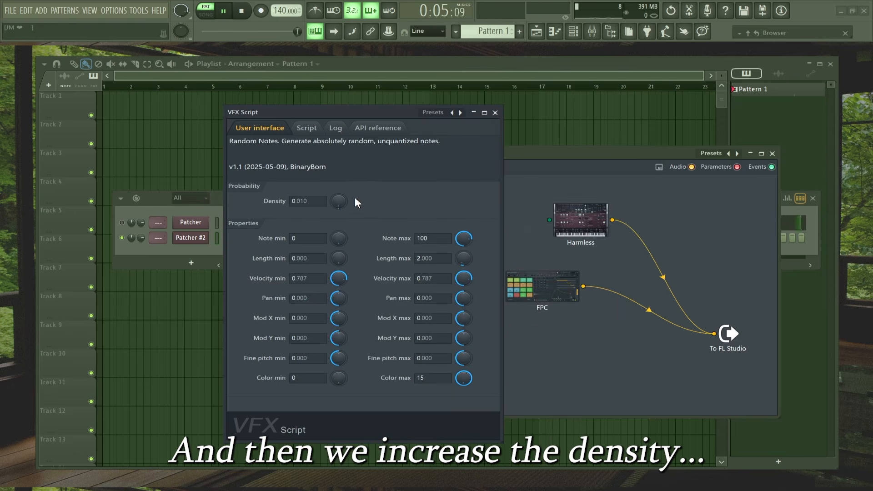
{"action": "left_click_drag", "start_coordinate": [339, 201], "coordinate": [347, 201]}
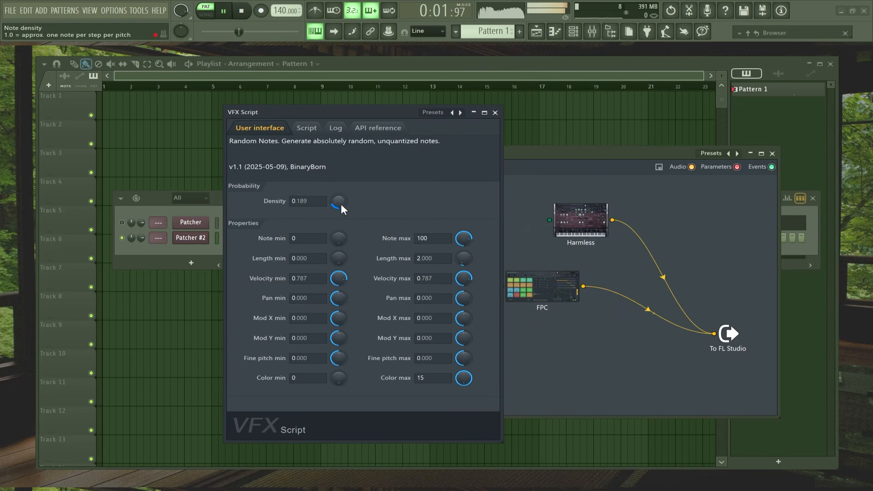
{"action": "left_click_drag", "start_coordinate": [367, 112], "coordinate": [294, 102]}
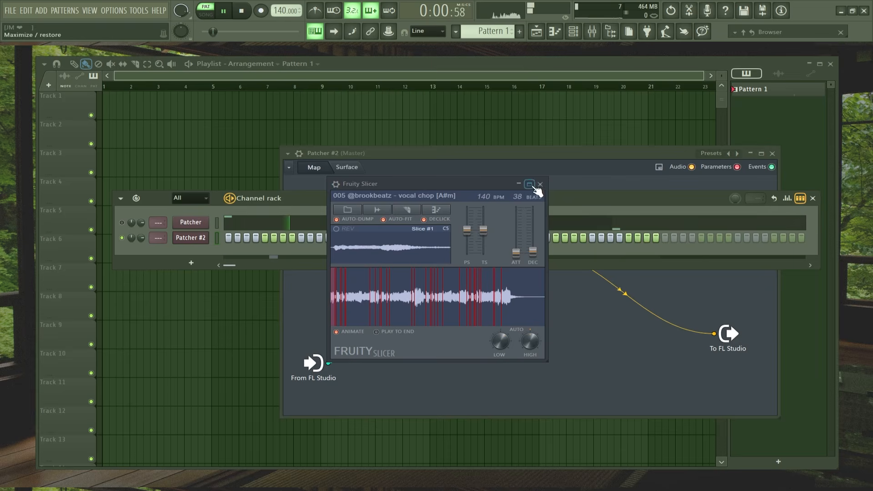
Step: Audition the vocal chop in Fruity Slicer with Random Notes at density 0.031 and maximum length 5
{"action": "left_click_drag", "start_coordinate": [508, 153], "coordinate": [522, 143]}
{"action": "left_click", "coordinate": [542, 181]}
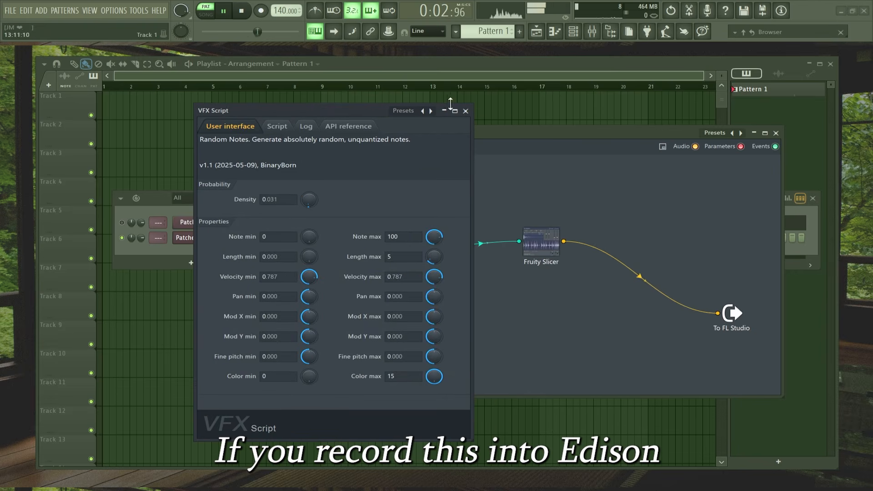
{"action": "left_click", "coordinate": [455, 111]}
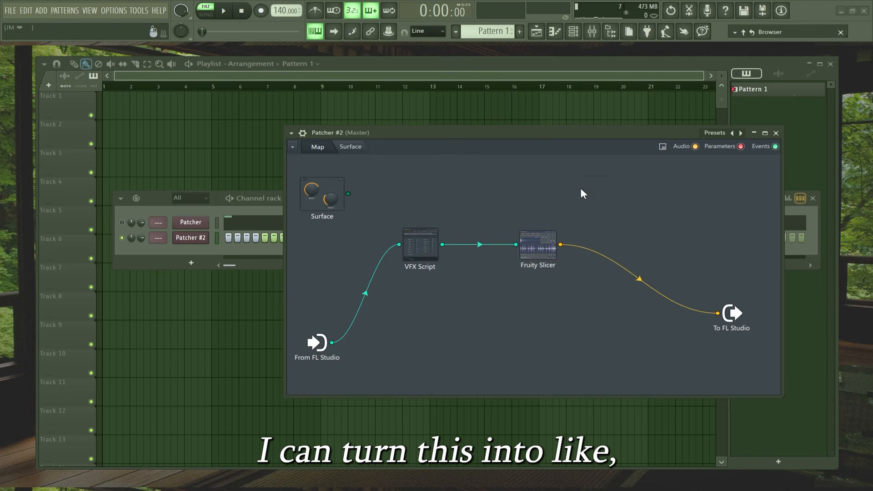
Step: Insert Fruity Convolver after Fruity Slicer and set Random Notes to density 0.235, note max 131 and velocity 0.132 to 1.000
{"action": "right_click", "coordinate": [561, 246]}
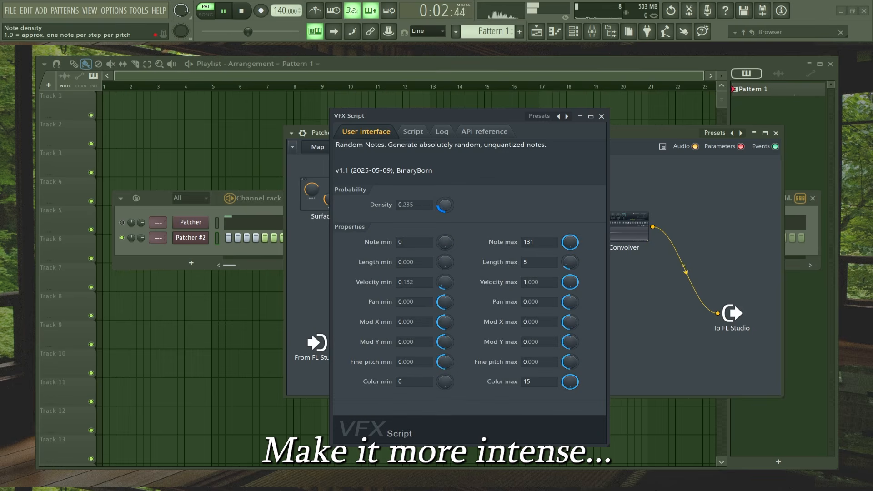
{"action": "left_click", "coordinate": [601, 116]}
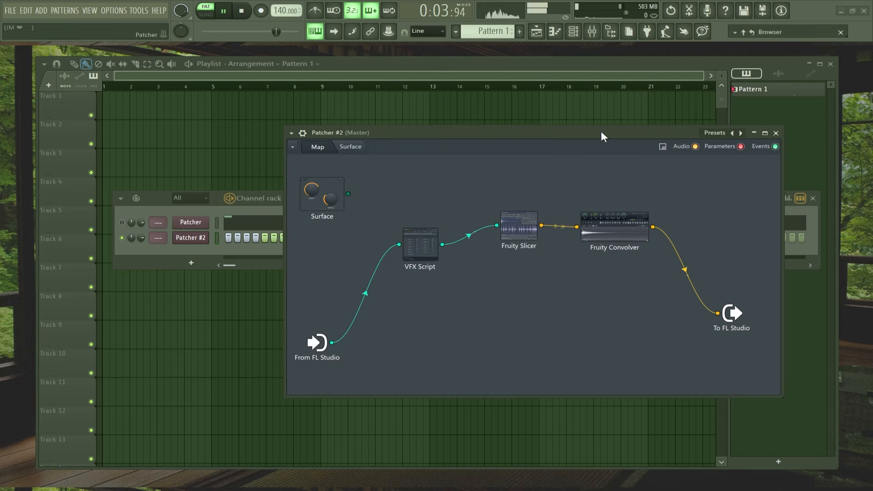
{"action": "left_click", "coordinate": [620, 222]}
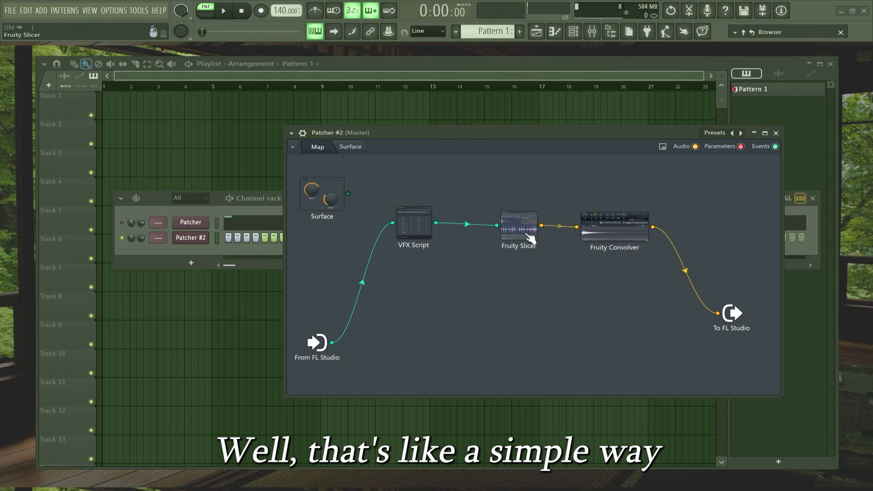
Step: Replace the vocal chop in Fruity Slicer with the SIKKY - VERIFIED BOUNCE drum loop
{"action": "left_click_drag", "start_coordinate": [520, 234], "coordinate": [512, 237]}
{"action": "left_click", "coordinate": [513, 236]}
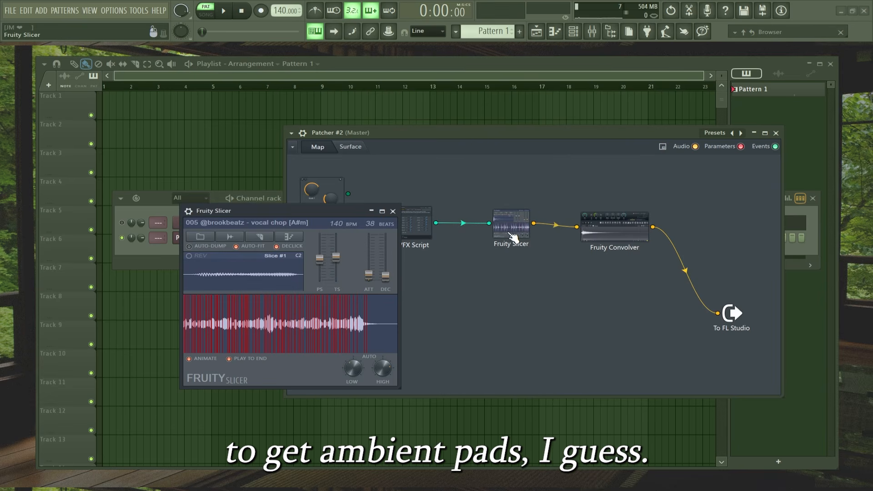
{"action": "key", "text": "space"}
{"action": "left_click_drag", "start_coordinate": [322, 211], "coordinate": [389, 224]}
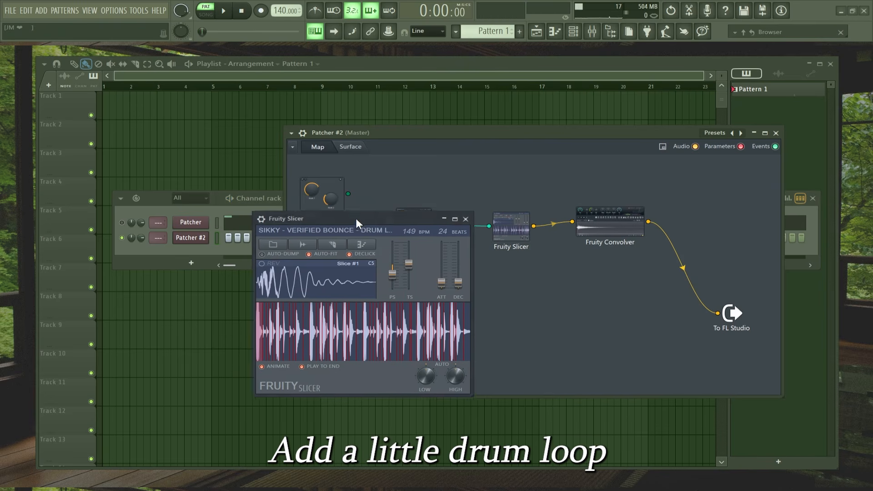
Step: Bypass Fruity Convolver by connecting Fruity Slicer straight to To FL Studio, and audition the drum loop
{"action": "left_click_drag", "start_coordinate": [356, 219], "coordinate": [497, 261]}
{"action": "key", "text": "space"}
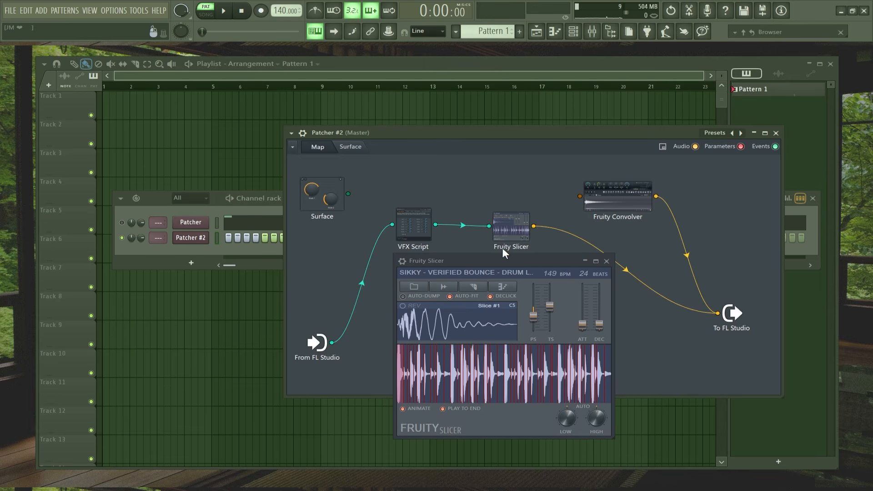
{"action": "key", "text": "space"}
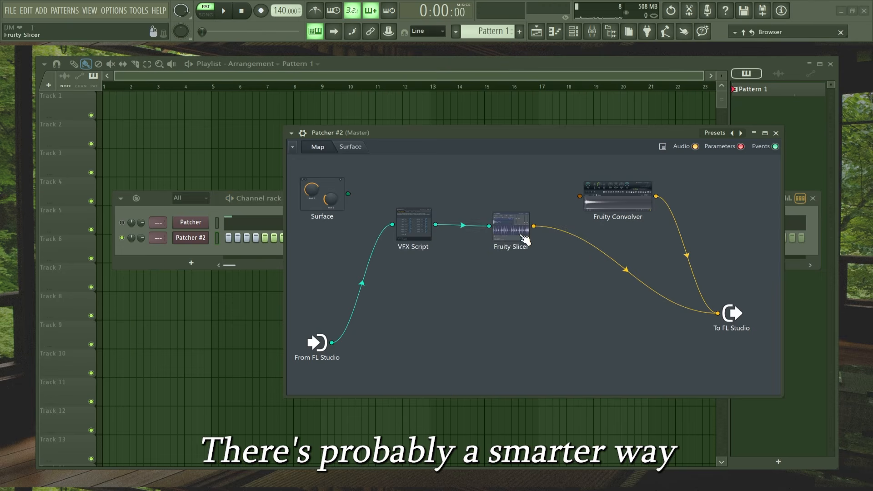
Step: Load luh perc loop 11 - 107bpm into Fruity Slicer and route its output into Fruity Convolver
{"action": "left_click", "coordinate": [507, 228]}
{"action": "left_click_drag", "start_coordinate": [508, 228], "coordinate": [461, 203]}
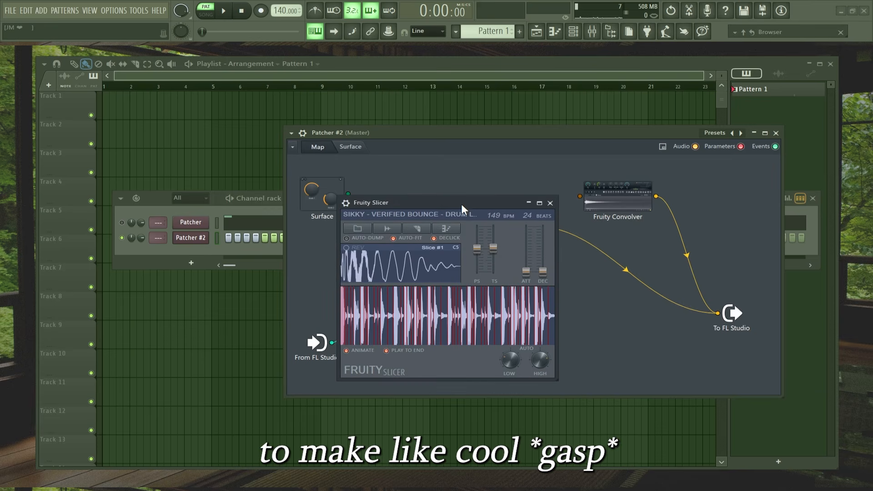
{"action": "key", "text": "alt+F8"}
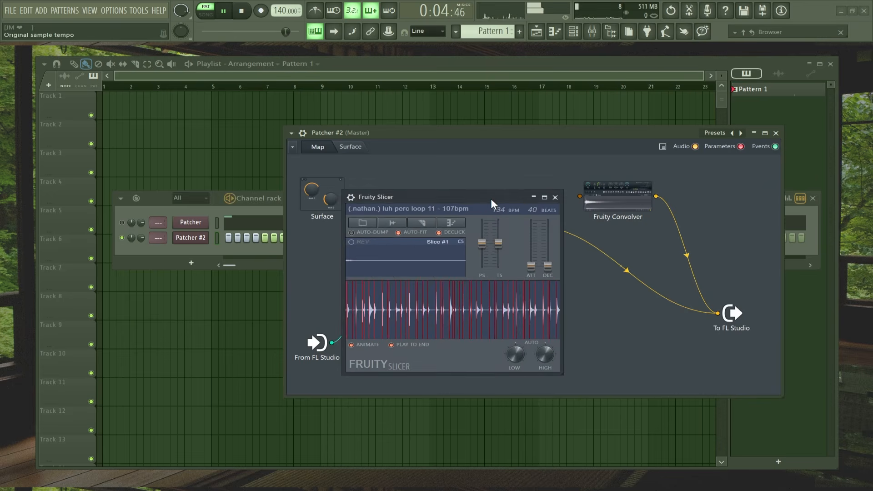
{"action": "left_click", "coordinate": [555, 196]}
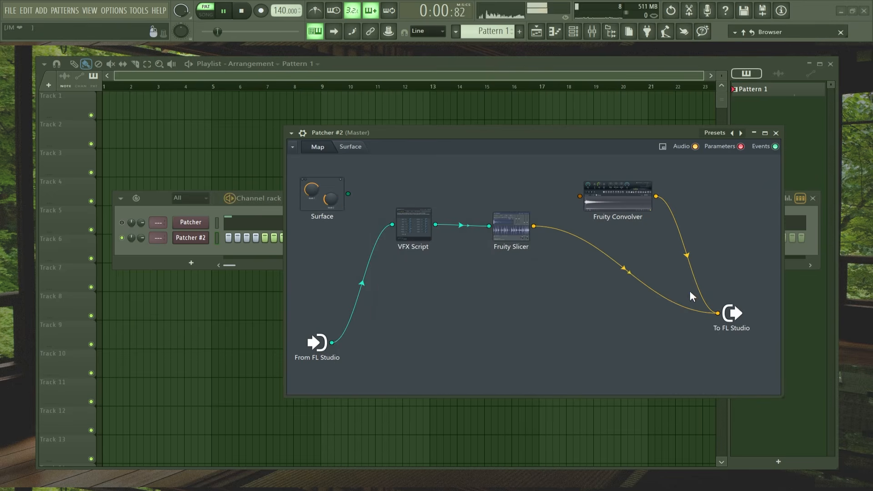
{"action": "left_click_drag", "start_coordinate": [580, 197], "coordinate": [534, 226]}
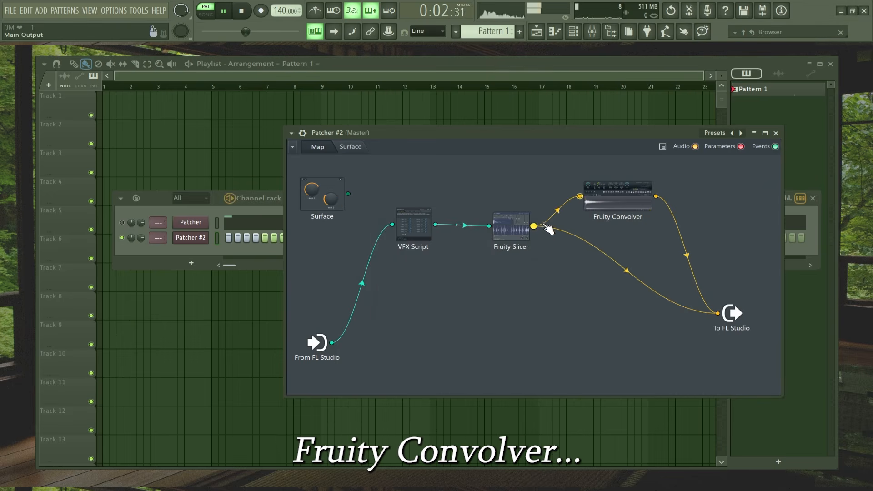
{"action": "left_click", "coordinate": [623, 209]}
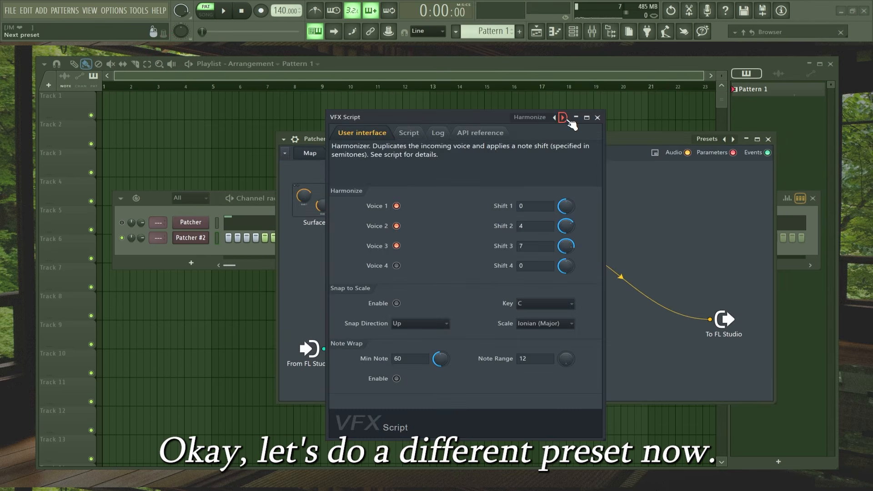
Step: Try other VFX Script presets, including X BinaryBorn's Sample and Hold, and load Sequencer POV
{"action": "left_click", "coordinate": [555, 118]}
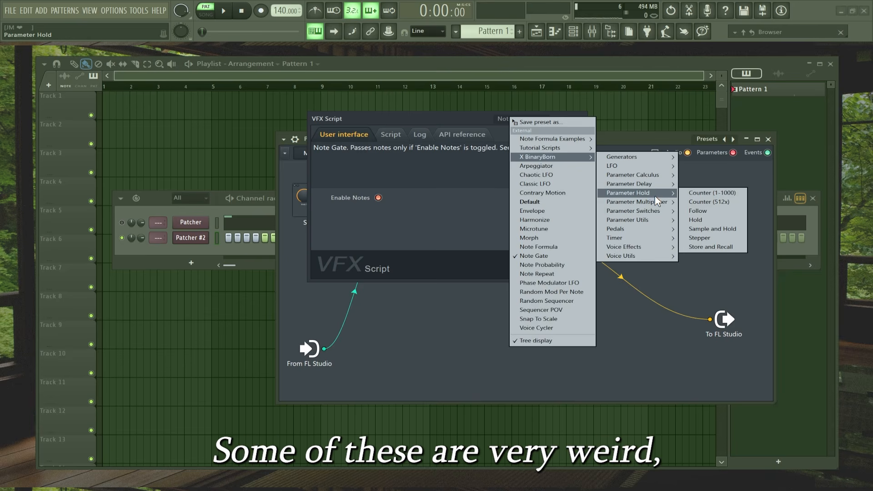
{"action": "left_click", "coordinate": [713, 228]}
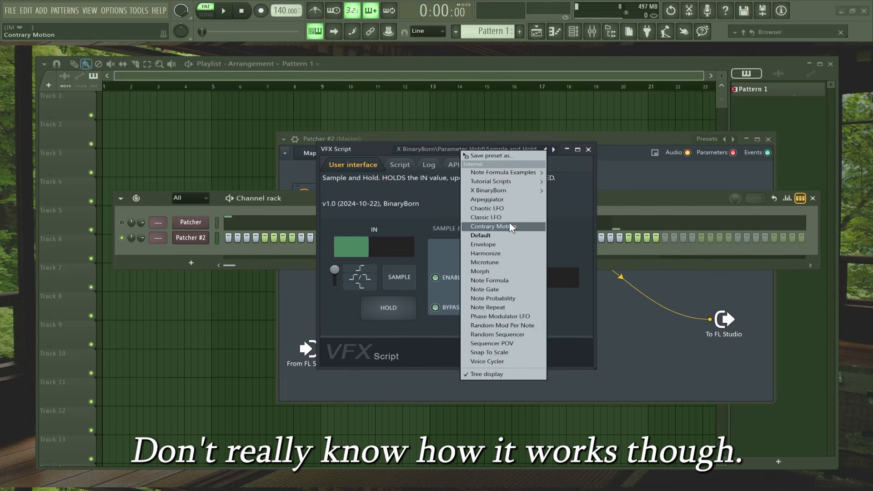
{"action": "left_click", "coordinate": [506, 344]}
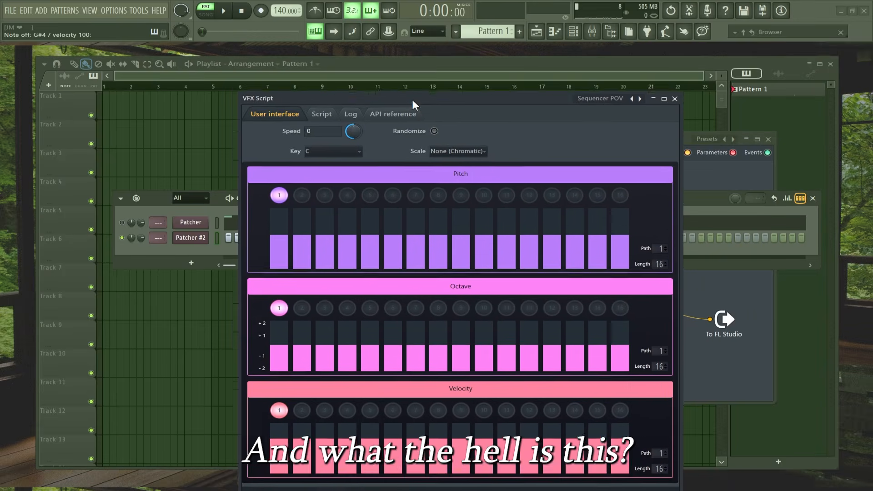
Step: Set the Sequencer POV speed to 1, randomize its steps and set key E with the Minor Pentatonic scale
{"action": "left_click_drag", "start_coordinate": [411, 97], "coordinate": [406, 86]}
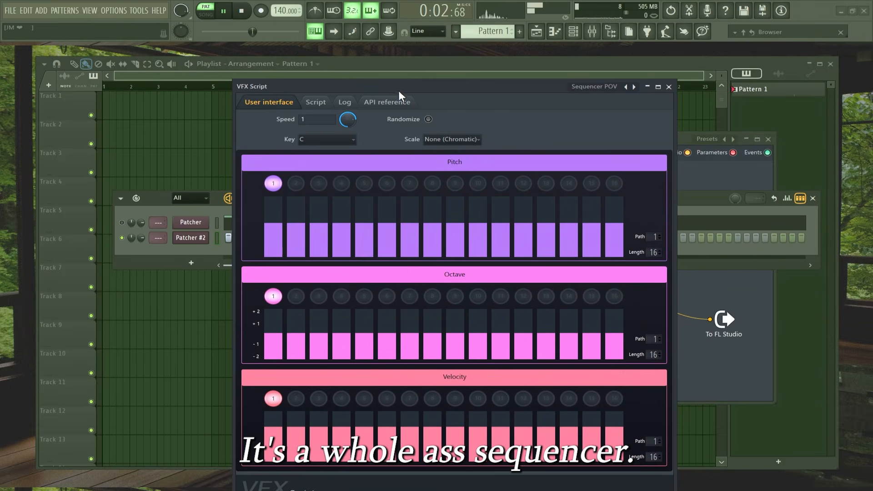
{"action": "left_click_drag", "start_coordinate": [398, 91], "coordinate": [406, 67]}
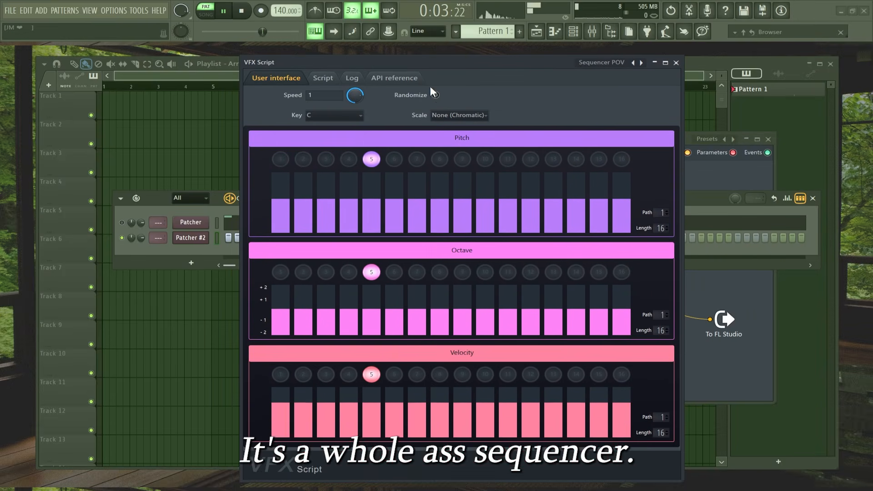
{"action": "left_click", "coordinate": [436, 95]}
{"action": "left_click", "coordinate": [459, 115]}
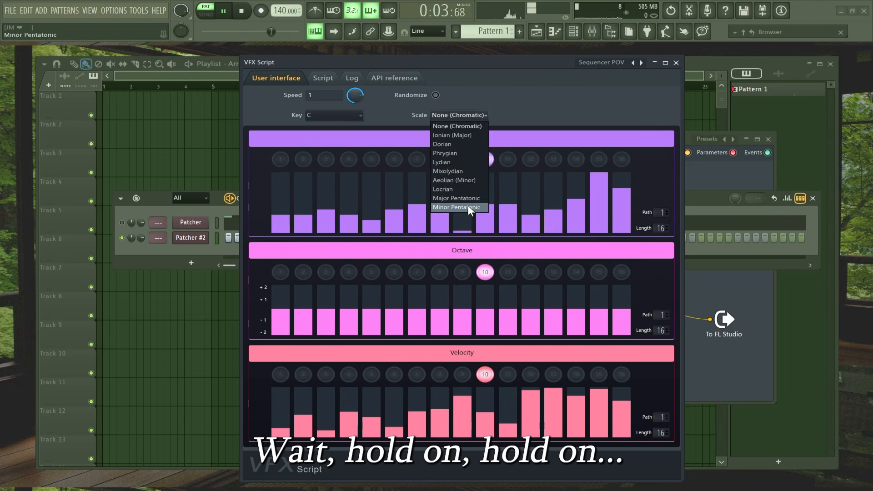
{"action": "left_click", "coordinate": [467, 209]}
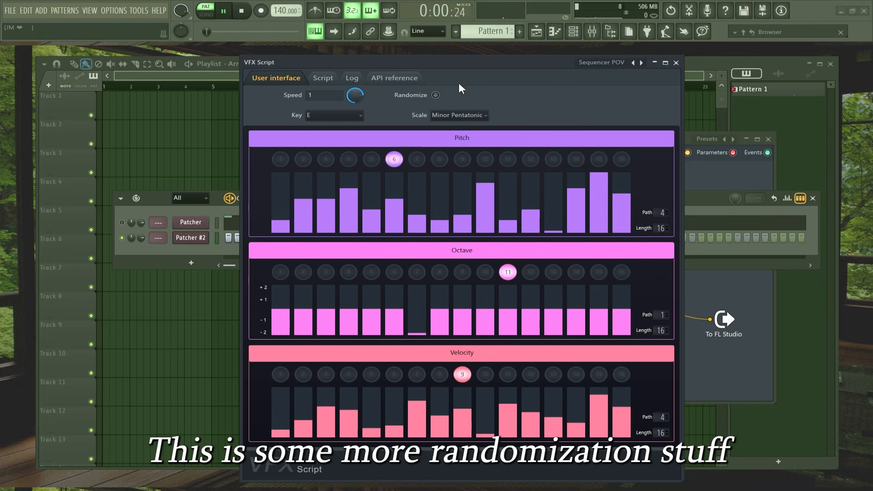
Step: Audition the randomized Sequencer POV pattern through Fruity Slicer and look through the other VFX Script presets
{"action": "left_click_drag", "start_coordinate": [378, 64], "coordinate": [364, 71]}
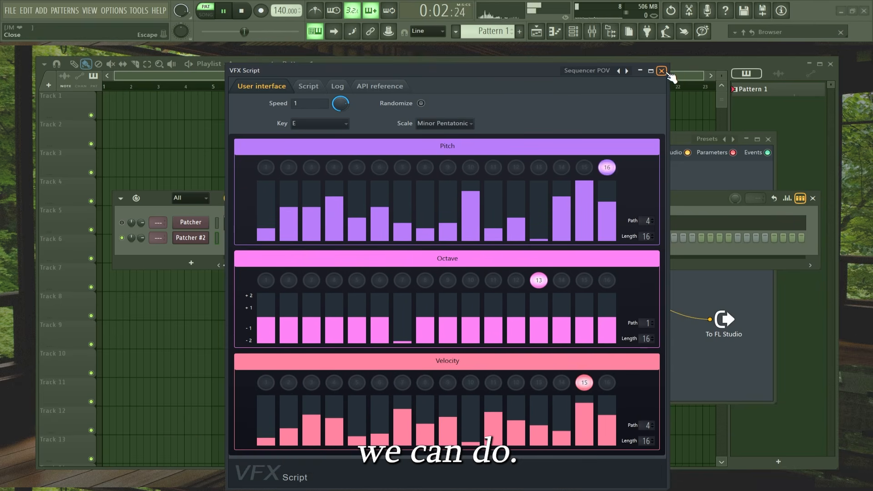
{"action": "left_click", "coordinate": [662, 70]}
{"action": "left_click_drag", "start_coordinate": [481, 203], "coordinate": [599, 189]}
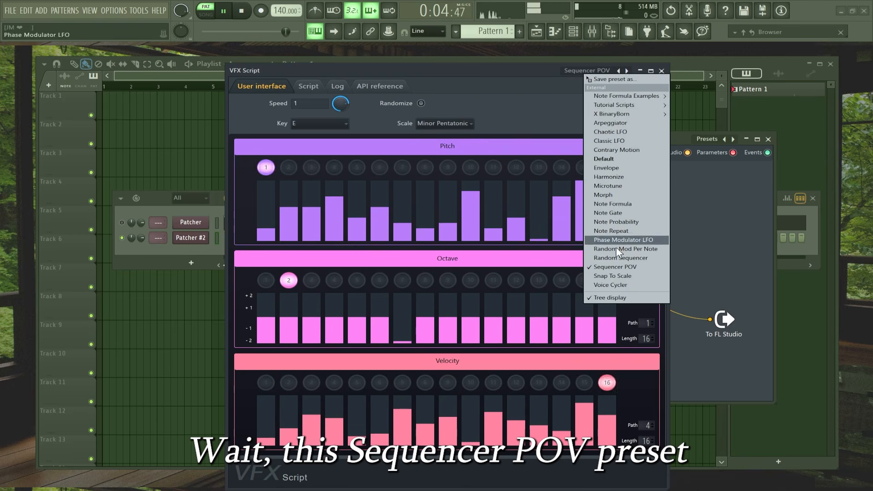
{"action": "left_click_drag", "start_coordinate": [435, 73], "coordinate": [443, 64]}
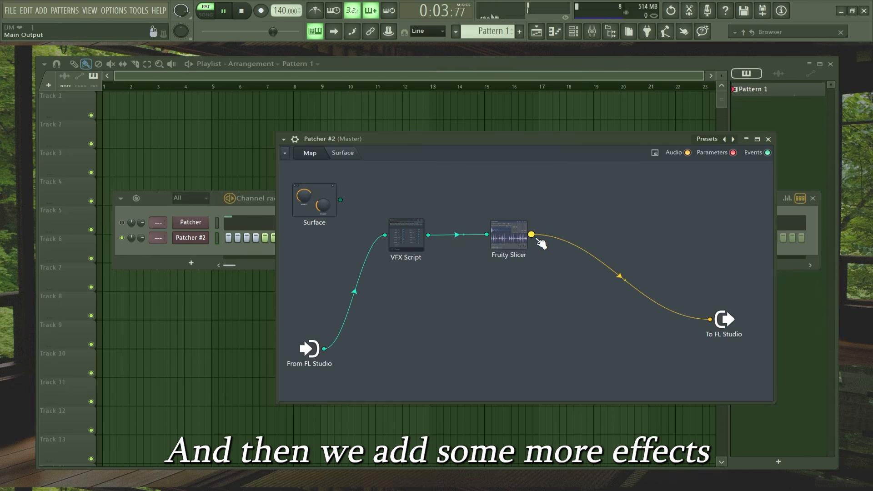
Step: Insert OTT and Fruity Reeverb 2 into the audio chain between Fruity Slicer and the Patcher #2 output
{"action": "right_click", "coordinate": [532, 235]}
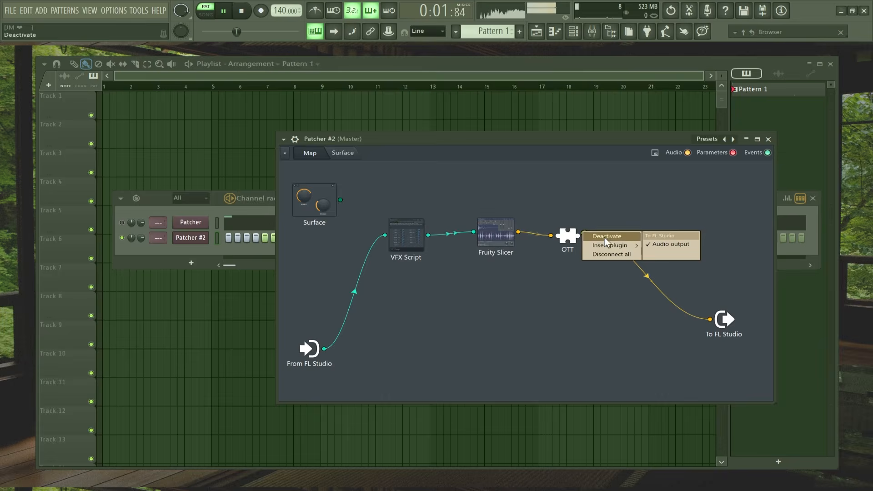
{"action": "mouse_move", "coordinate": [614, 246]}
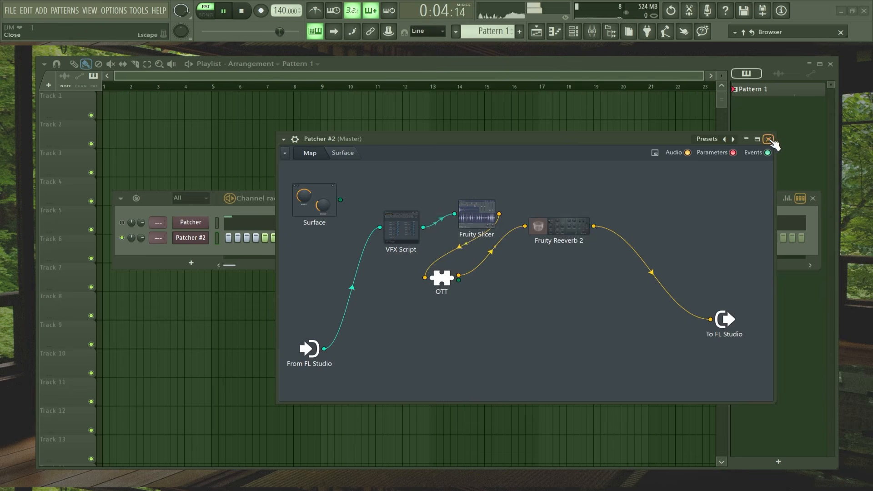
{"action": "left_click", "coordinate": [769, 139]}
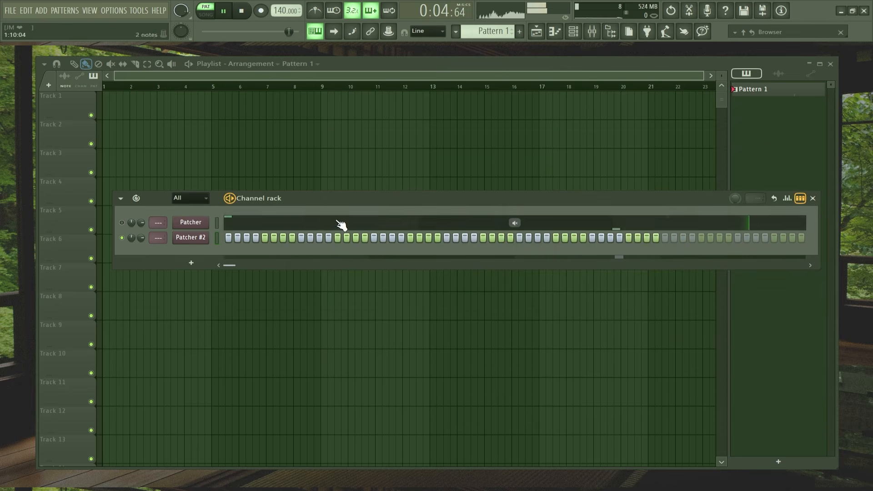
Step: Restart pattern playback and unmute the first Patcher channel to hear it together with Patcher #2
{"action": "key", "text": "space"}
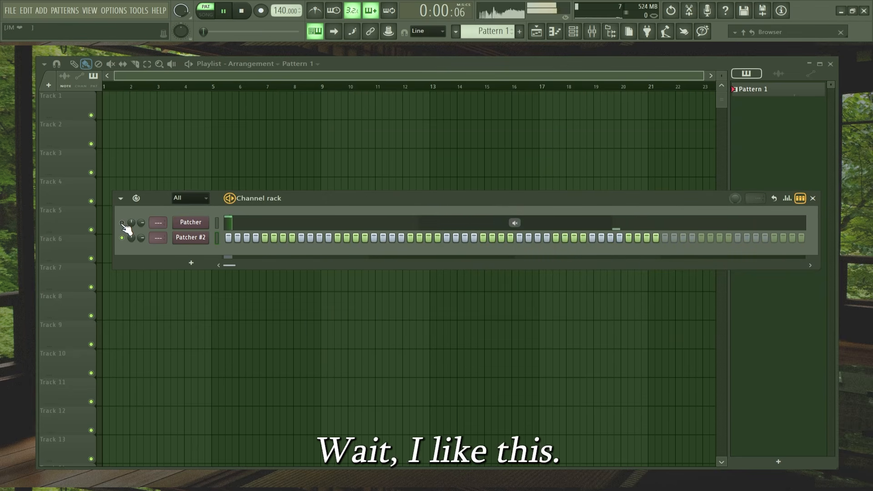
{"action": "left_click", "coordinate": [122, 223]}
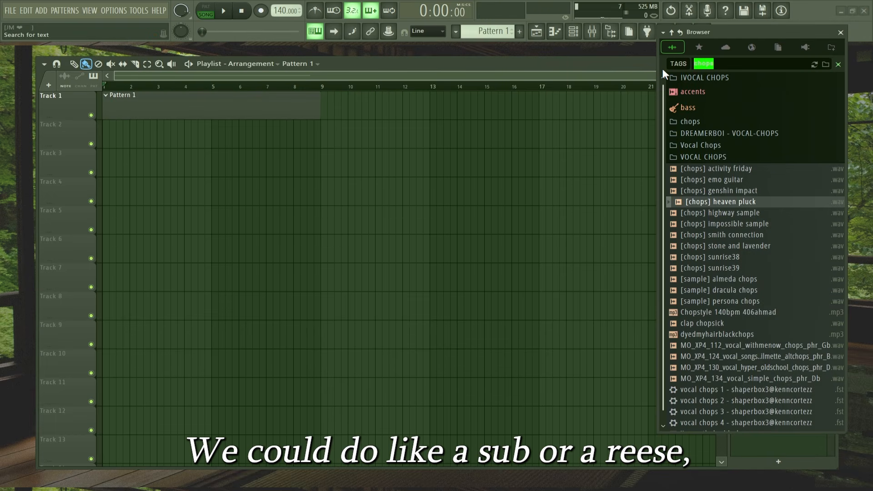
Step: Look for a bass sound by searching the browser for "sub" and browsing Serum 2's presets
{"action": "type", "text": "sub"}
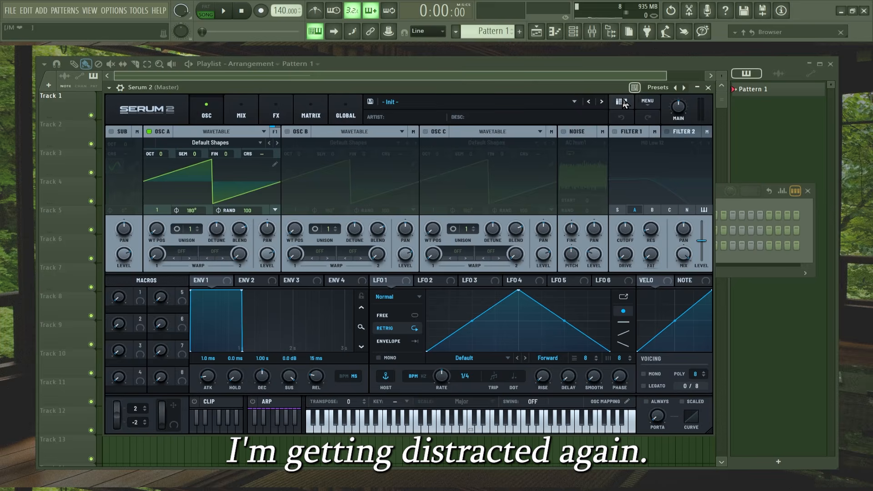
{"action": "left_click", "coordinate": [647, 101]}
{"action": "left_click", "coordinate": [545, 95]}
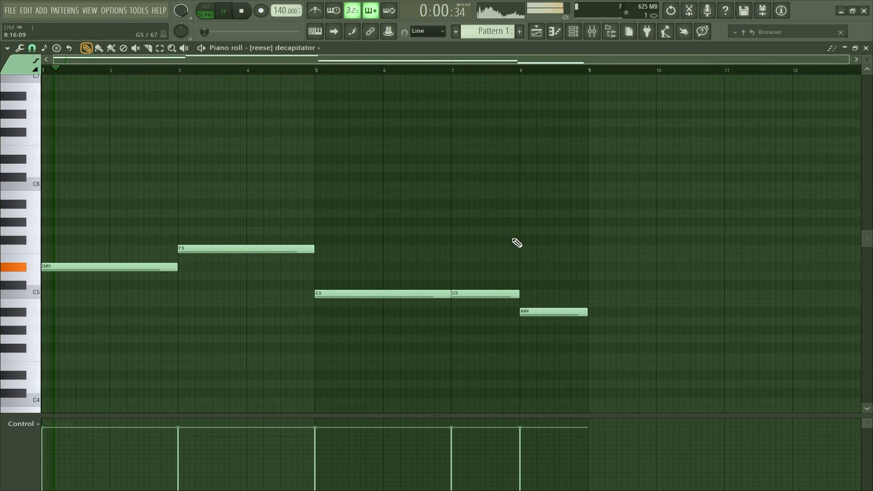
Step: Adjust the end of the [reese] decapitator bass line in the piano roll, around the last C5 and A#4 notes
{"action": "scroll", "coordinate": [309, 201], "scroll_direction": "down", "scroll_amount": 1}
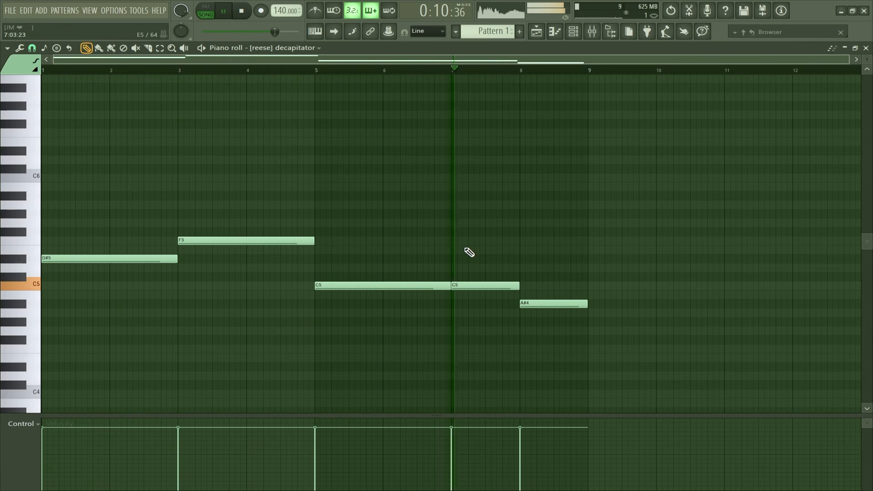
{"action": "left_click_drag", "start_coordinate": [553, 325], "coordinate": [504, 273]}
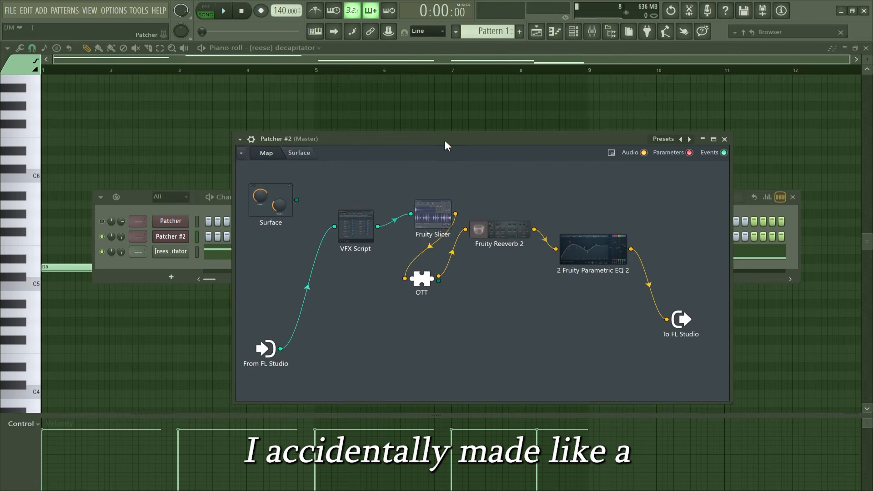
Step: Review the Patcher #2 effect chain and its Sequencer POV settings in VFX Script
{"action": "left_click_drag", "start_coordinate": [446, 141], "coordinate": [441, 143]}
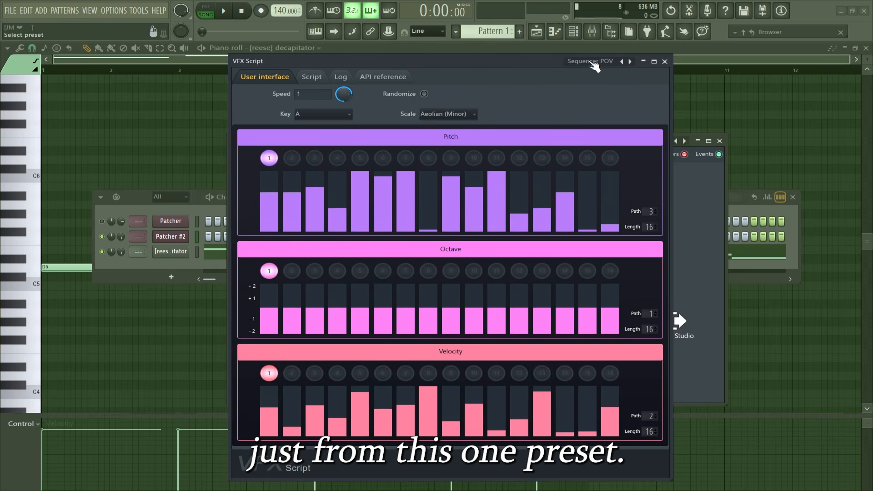
{"action": "left_click_drag", "start_coordinate": [595, 66], "coordinate": [539, 68]}
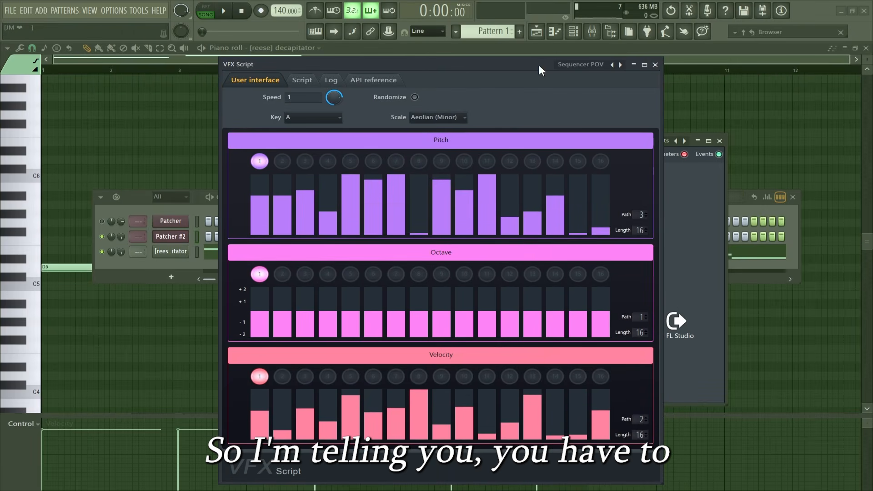
{"action": "left_click", "coordinate": [655, 65]}
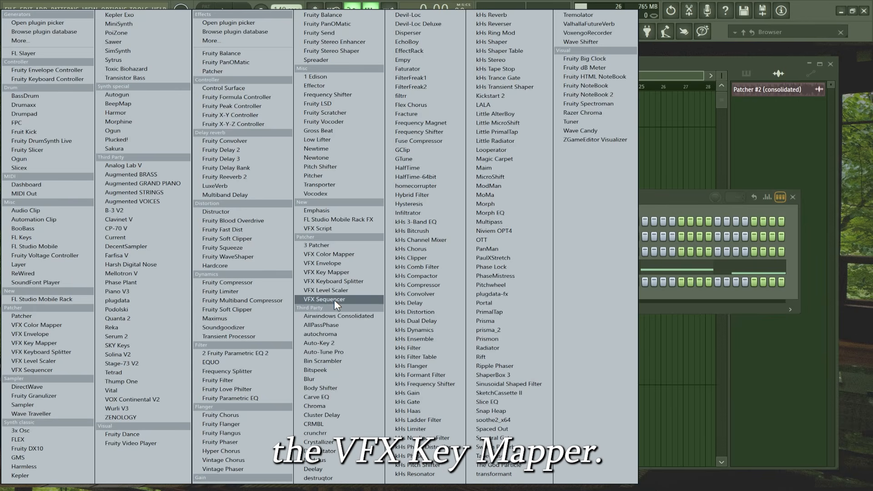
Step: Add VFX Key Mapper to the Patcher #2 map, fed by the events from FL Studio
{"action": "left_click", "coordinate": [333, 274]}
{"action": "left_click_drag", "start_coordinate": [243, 199], "coordinate": [164, 238]}
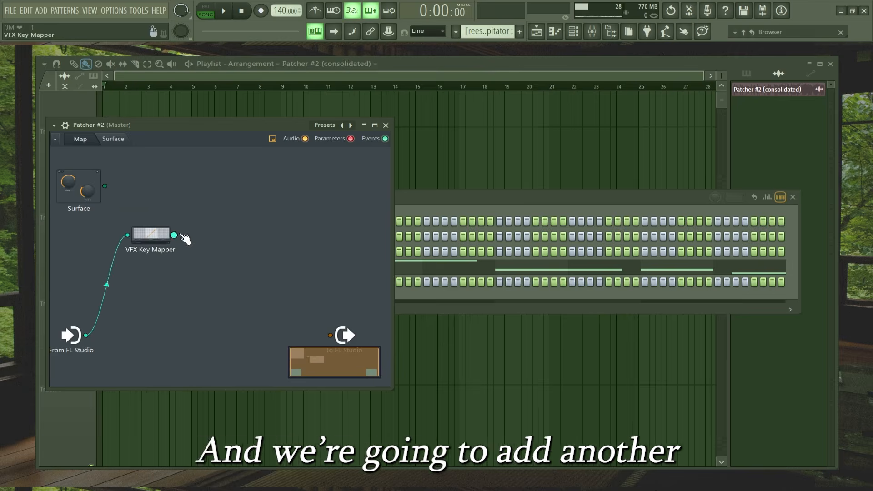
Step: Add 3x Osc as a test instrument after VFX Key Mapper and route its audio to the output
{"action": "right_click", "coordinate": [233, 232]}
{"action": "left_click", "coordinate": [258, 246]}
{"action": "left_click", "coordinate": [19, 432]}
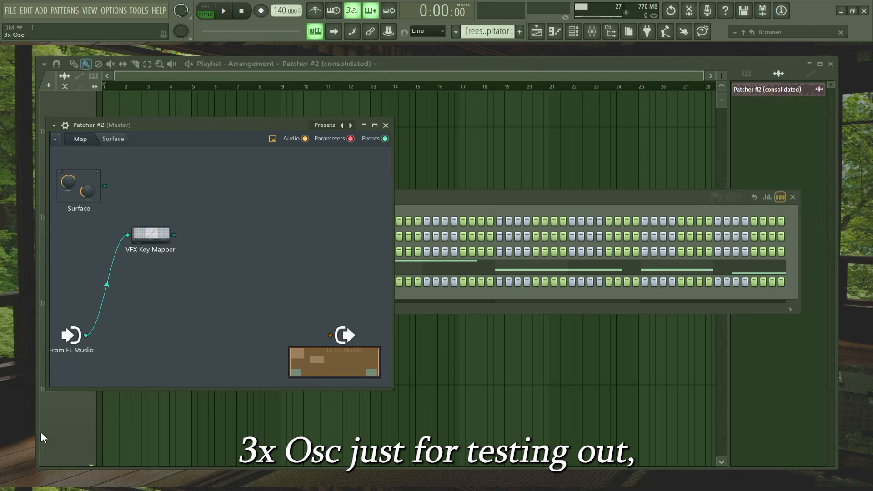
{"action": "right_click", "coordinate": [231, 250]}
{"action": "left_click", "coordinate": [270, 289]}
{"action": "right_click", "coordinate": [243, 247]}
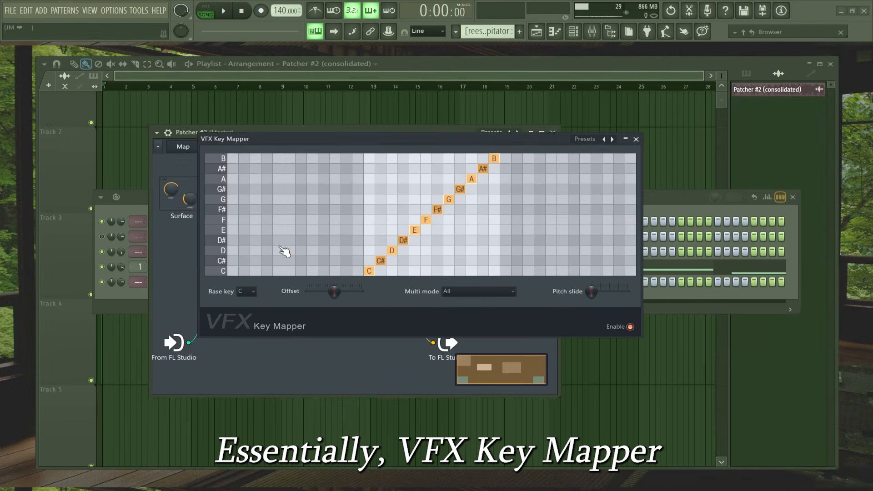
Step: Load the Chords\Minor progression preset in VFX Key Mapper and test it by playing a note
{"action": "left_click_drag", "start_coordinate": [442, 144], "coordinate": [372, 143]}
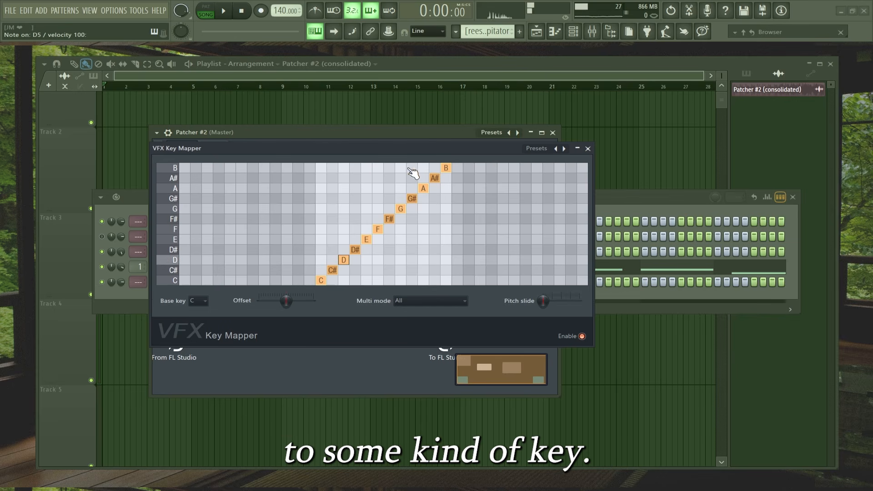
{"action": "left_click", "coordinate": [539, 148]}
{"action": "mouse_move", "coordinate": [580, 172]}
{"action": "left_click", "coordinate": [643, 170]}
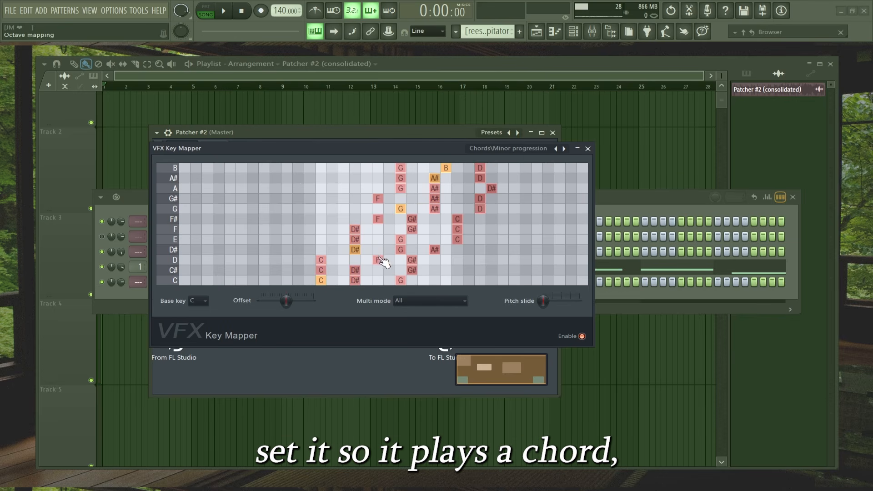
{"action": "key", "text": "z"}
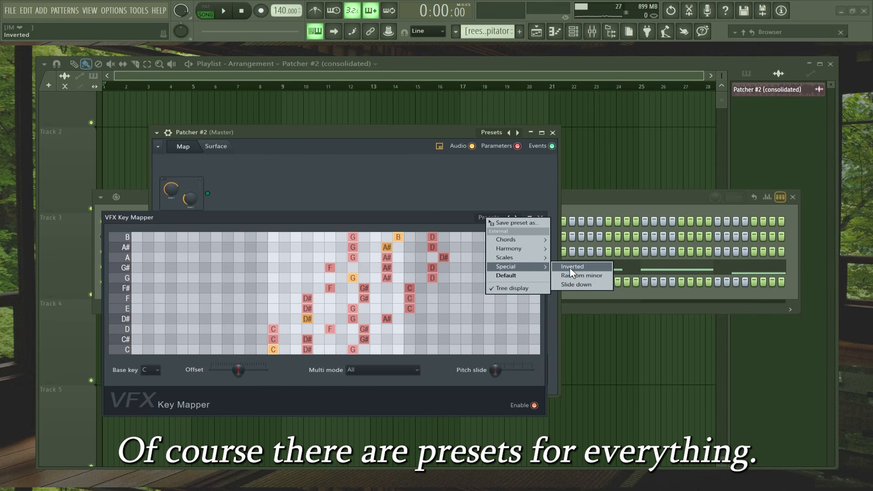
Step: Audition VFX Key Mapper presets such as Special\Inverted, Harmony\Fifth down and Harmony\Triads, using the Cycle up multi mode for the triads
{"action": "left_click", "coordinate": [571, 267]}
{"action": "left_click_drag", "start_coordinate": [365, 216], "coordinate": [394, 183]}
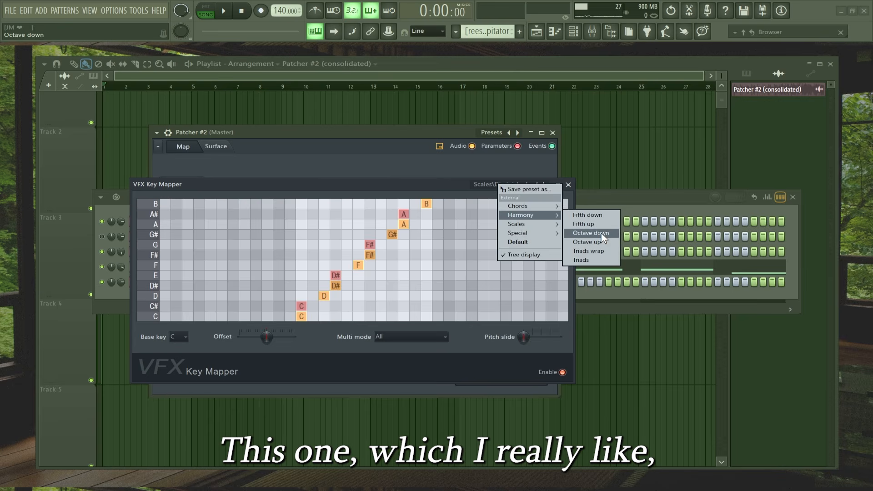
{"action": "left_click", "coordinate": [587, 214]}
{"action": "left_click_drag", "start_coordinate": [378, 188], "coordinate": [374, 184]}
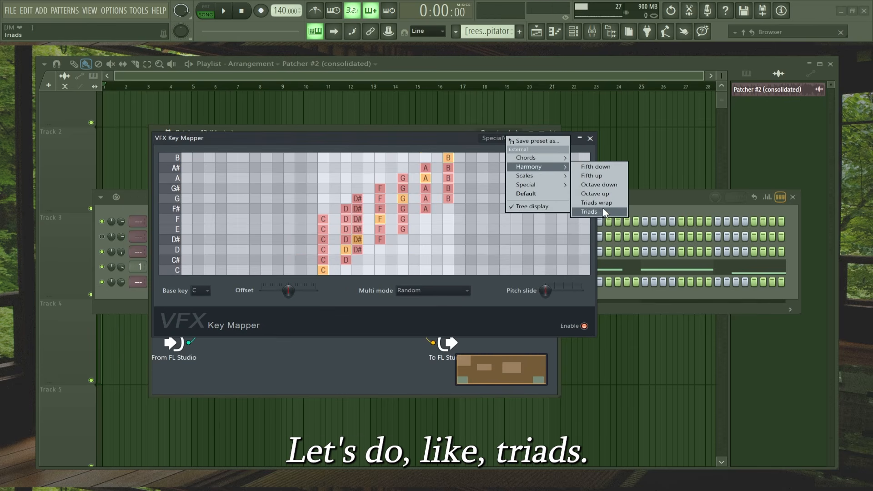
{"action": "left_click", "coordinate": [600, 213]}
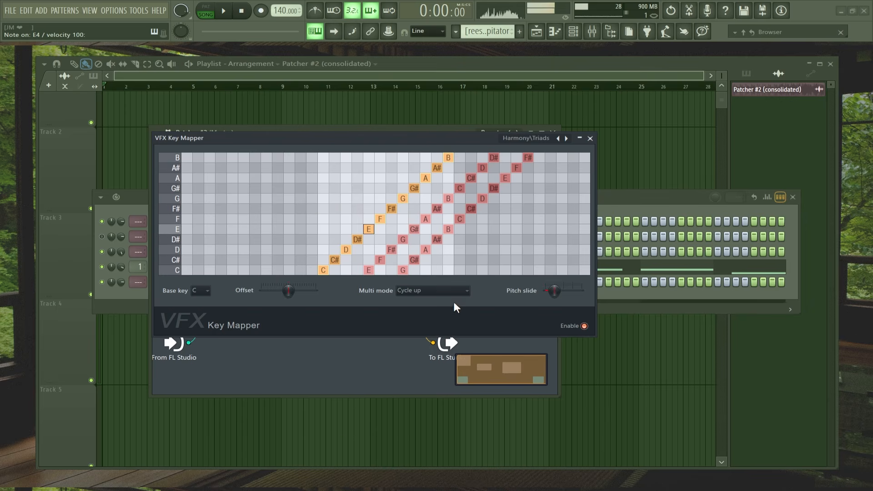
{"action": "left_click", "coordinate": [590, 138]}
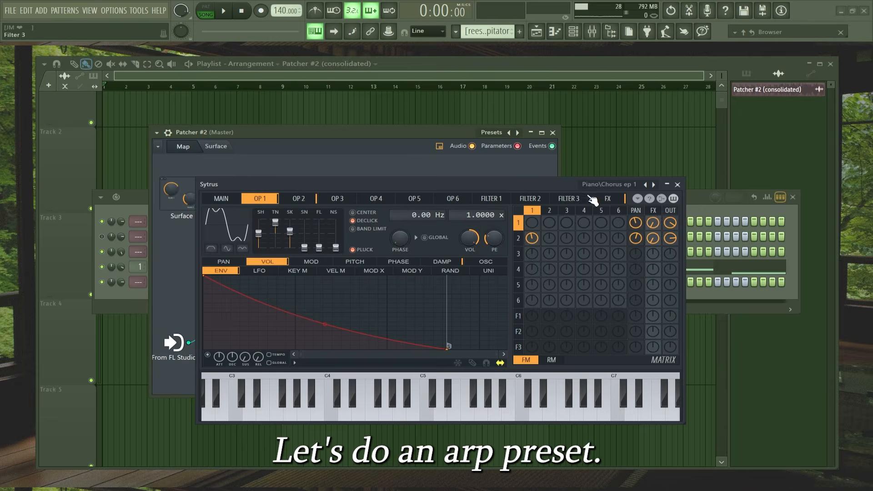
Step: Load a preset from the Arp category in Sytrus
{"action": "left_click", "coordinate": [591, 186]}
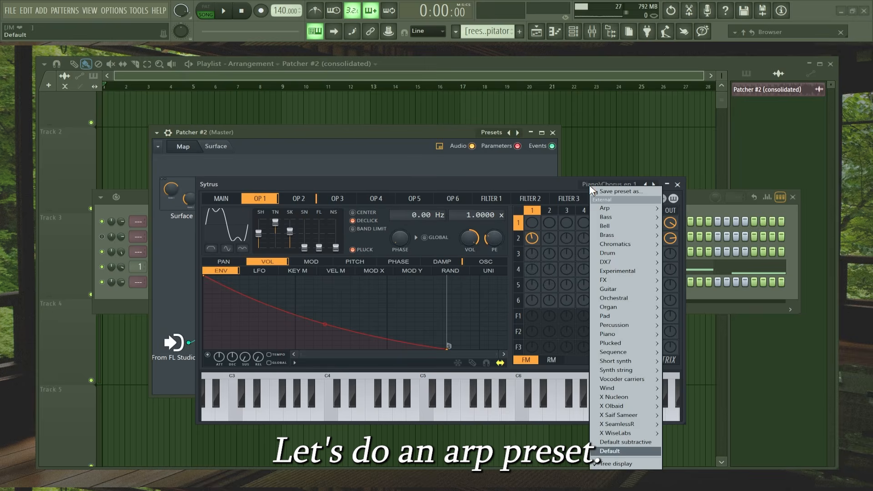
{"action": "mouse_move", "coordinate": [605, 207]}
{"action": "left_click", "coordinate": [703, 326]}
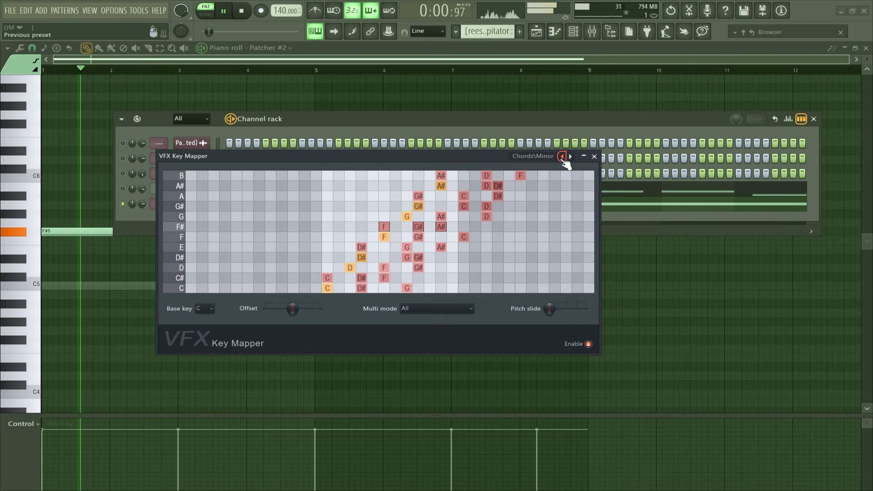
Step: Load the Chords\Minor preset in VFX Key Mapper and audition it with the base key set to G#
{"action": "left_click", "coordinate": [563, 157]}
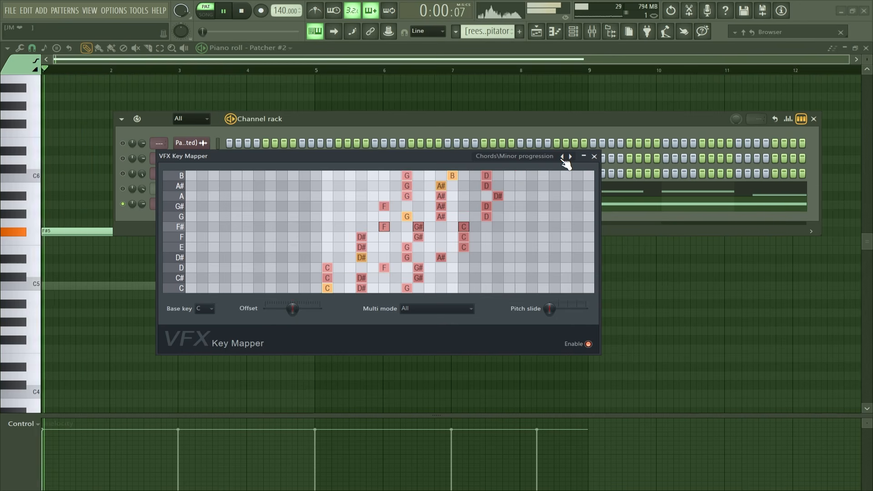
{"action": "left_click", "coordinate": [539, 157]}
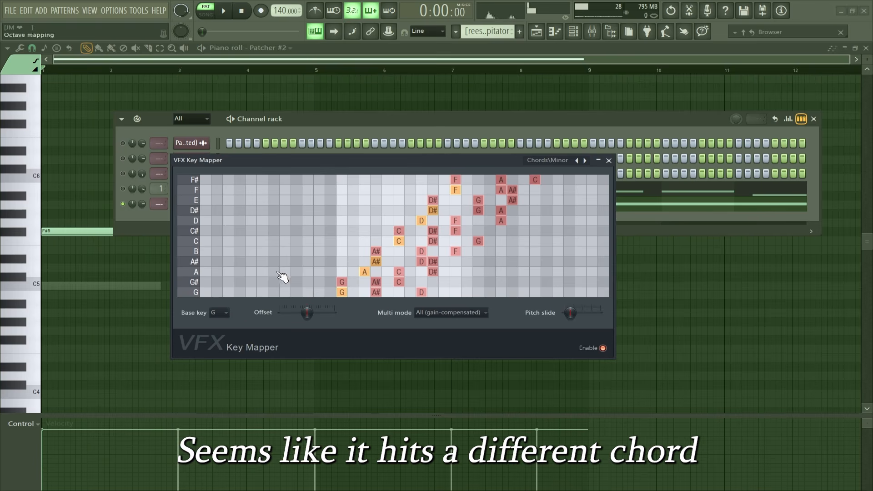
{"action": "left_click", "coordinate": [223, 313]}
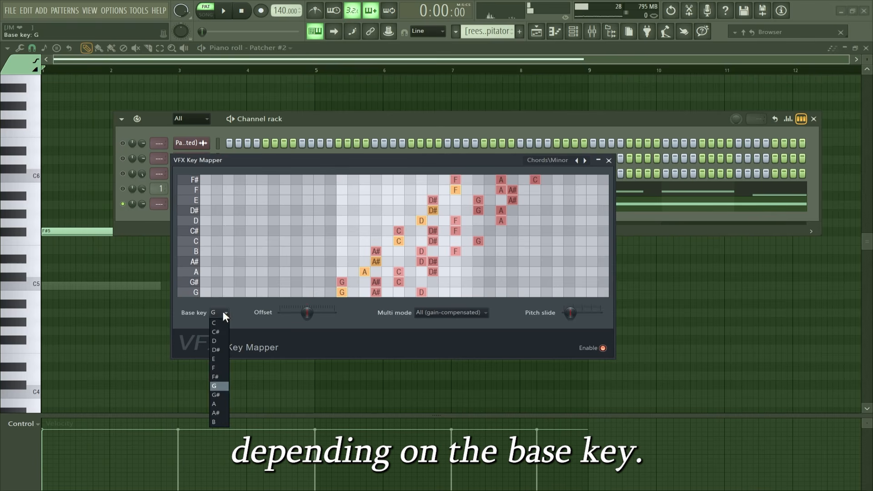
{"action": "left_click", "coordinate": [226, 395]}
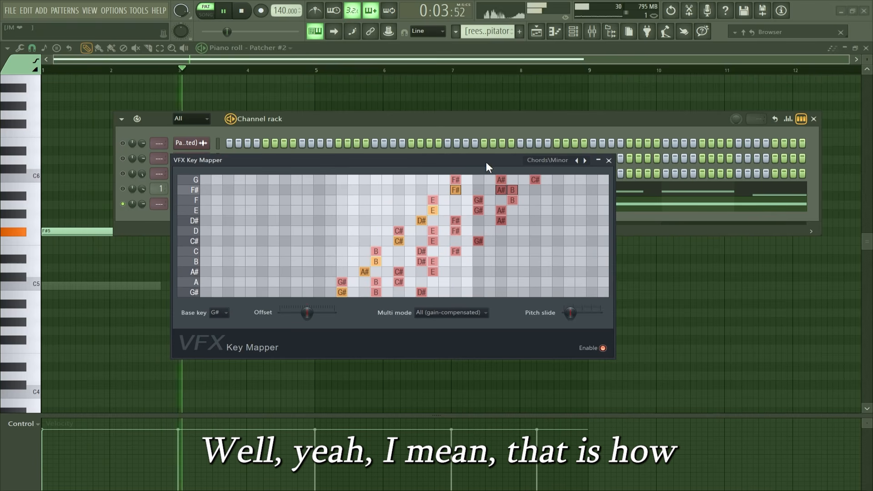
{"action": "left_click_drag", "start_coordinate": [477, 161], "coordinate": [472, 166]}
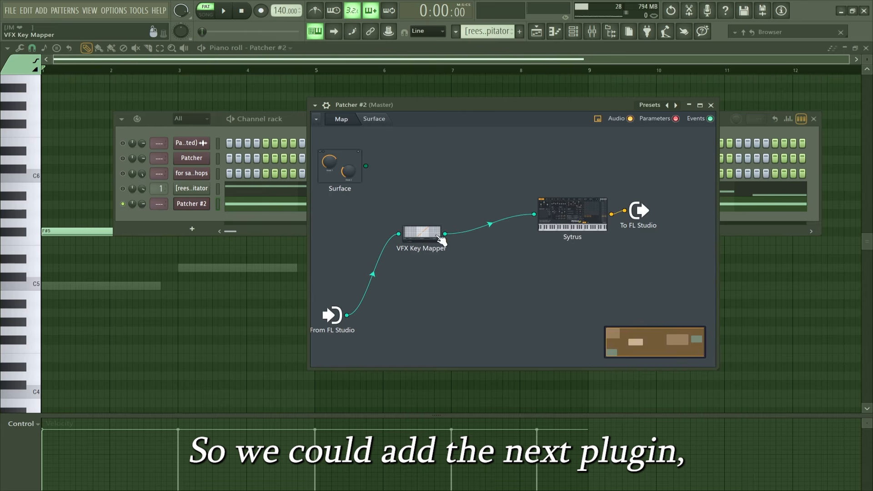
Step: Insert VFX Sequencer between VFX Key Mapper and Sytrus and rearrange the modules on the map
{"action": "right_click", "coordinate": [445, 234]}
{"action": "mouse_move", "coordinate": [470, 252]}
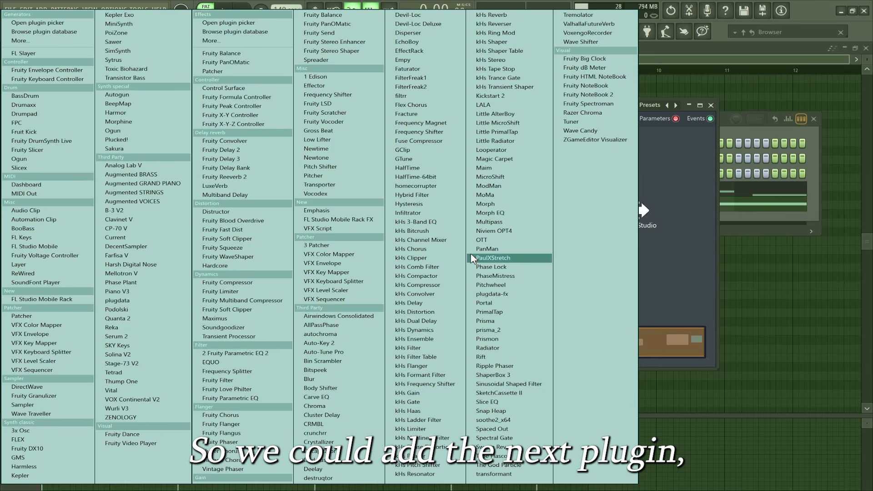
{"action": "left_click", "coordinate": [326, 299]}
{"action": "left_click_drag", "start_coordinate": [402, 247], "coordinate": [558, 257]}
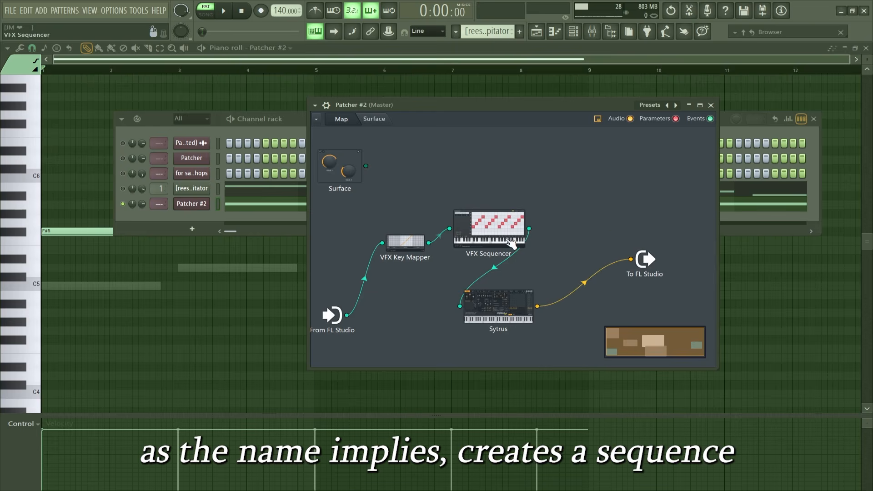
Step: Browse the VFX Sequencer presets, load 056. Arp Am MagicScales1 and audition it with the pattern
{"action": "double_click", "coordinate": [494, 230]}
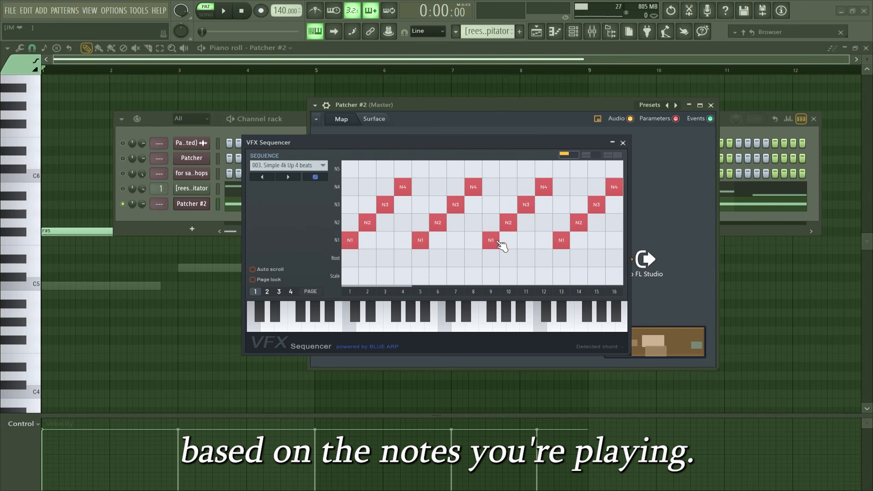
{"action": "left_click", "coordinate": [305, 167]}
{"action": "left_click", "coordinate": [597, 142]}
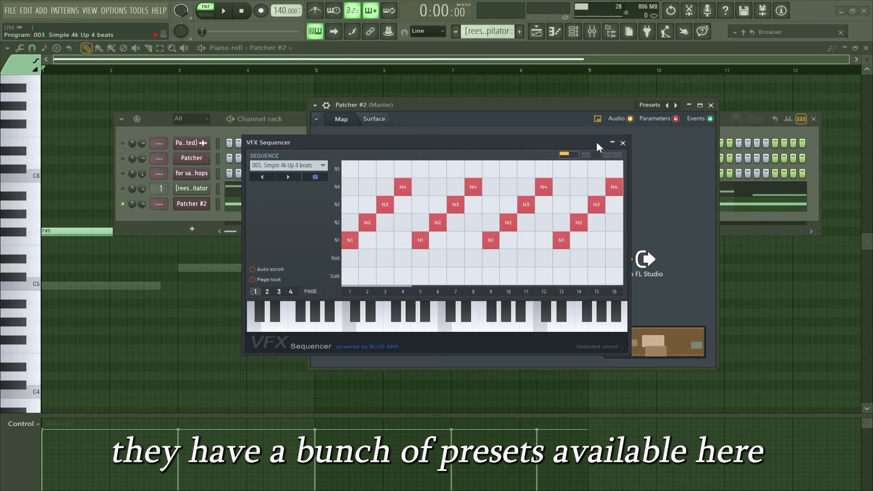
{"action": "left_click", "coordinate": [315, 177]}
{"action": "left_click_drag", "start_coordinate": [403, 145], "coordinate": [373, 142]}
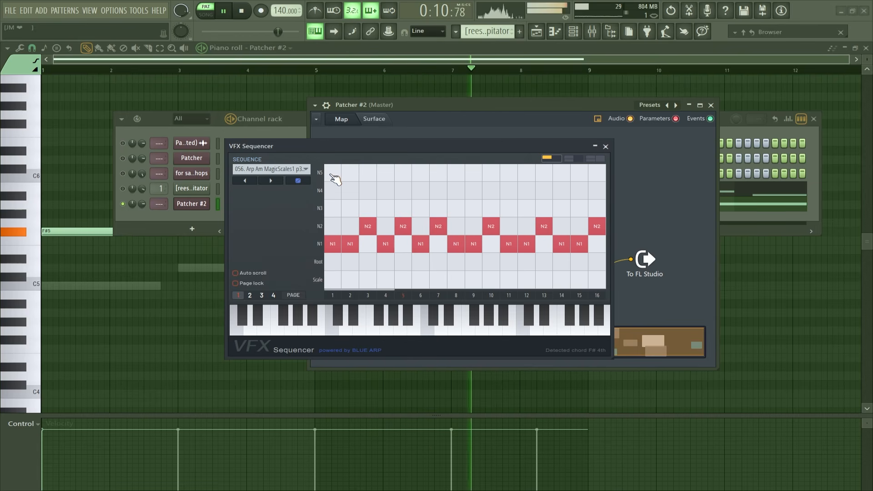
{"action": "left_click", "coordinate": [605, 147]}
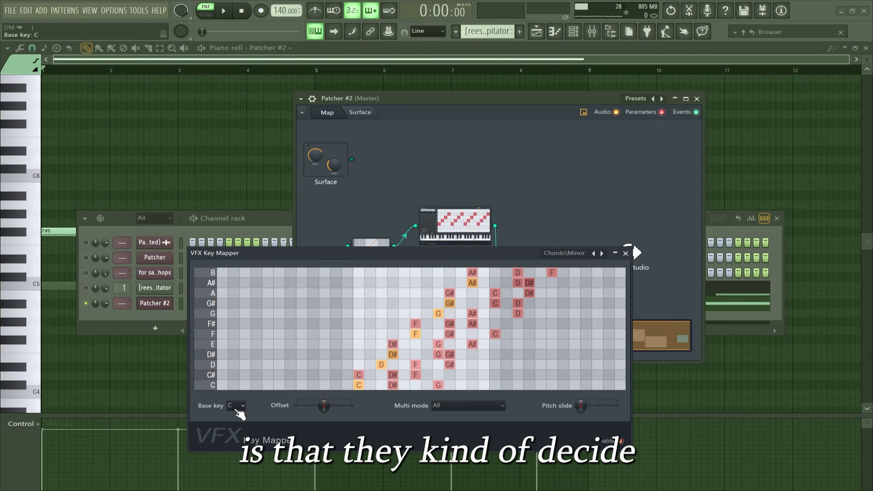
Step: Try another base key for the Chords\Minor mapping in VFX Key Mapper
{"action": "left_click", "coordinate": [237, 411]}
{"action": "left_click", "coordinate": [240, 427]}
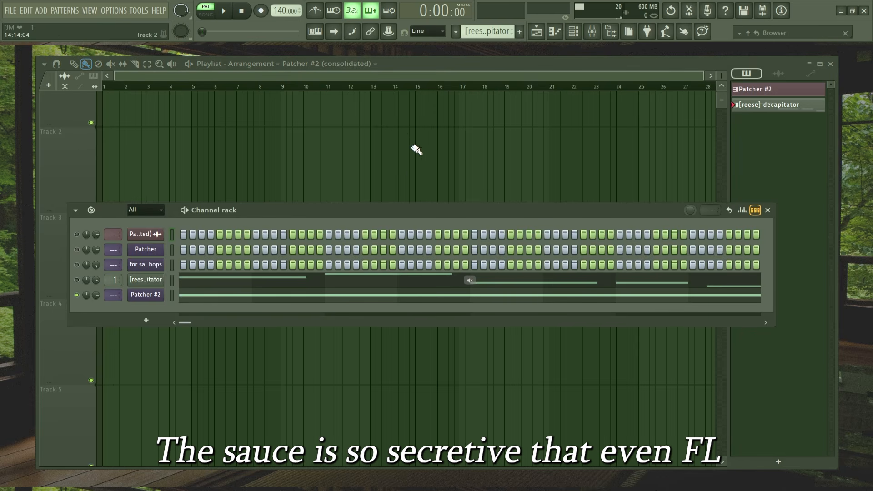
Step: Open the Patcher #2 map and bring up its VFX Level Scaler module for inspection
{"action": "left_click", "coordinate": [146, 295]}
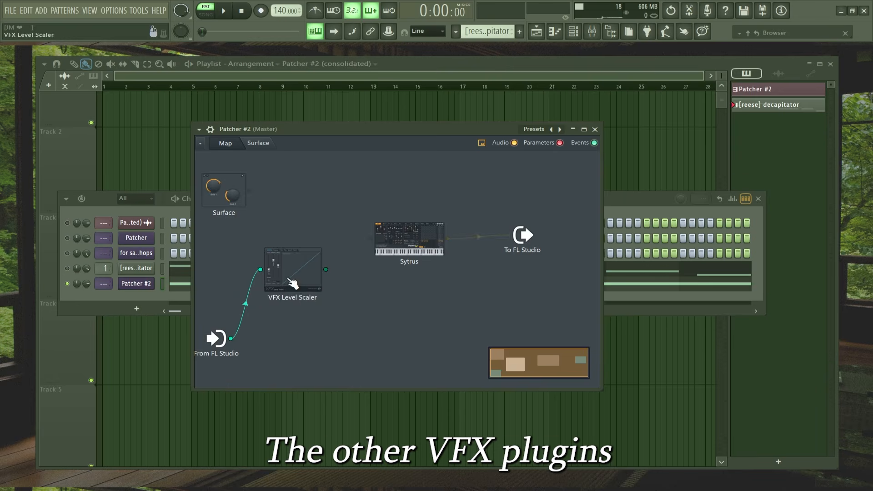
{"action": "left_click", "coordinate": [293, 281]}
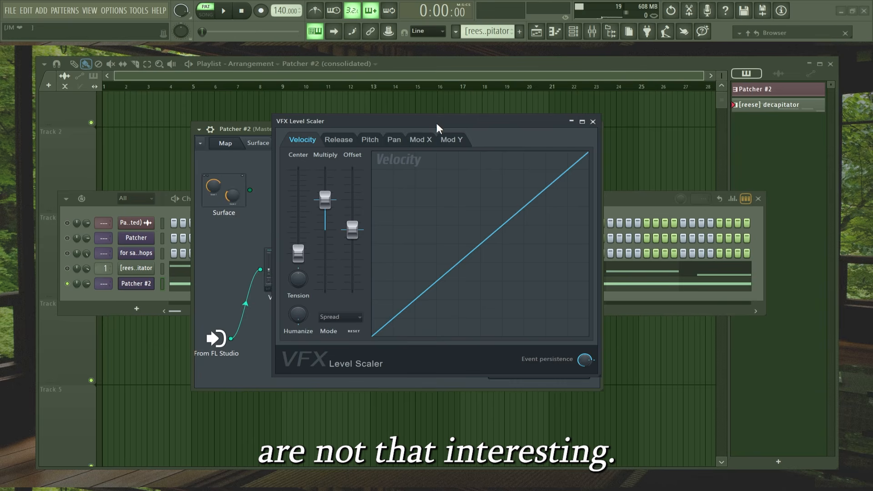
{"action": "left_click_drag", "start_coordinate": [467, 123], "coordinate": [455, 163]}
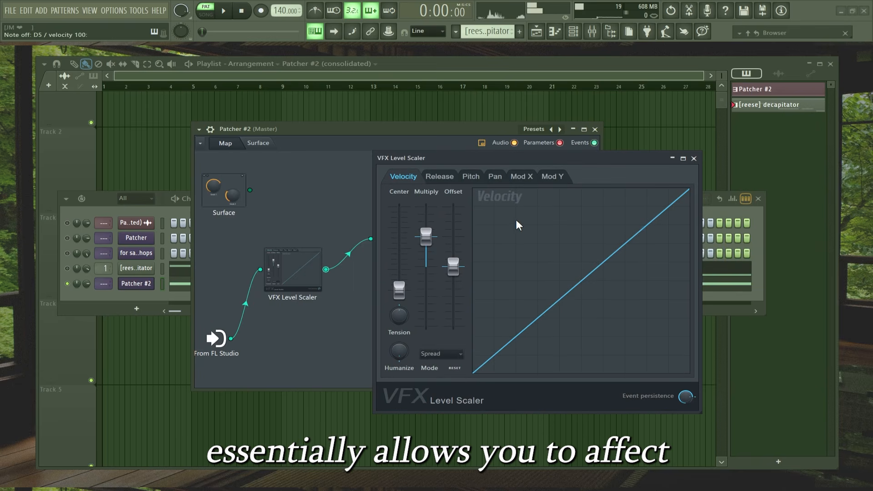
Step: Review the Level Scaler's Pitch, Mod X, Release, Pan and Velocity pages
{"action": "left_click", "coordinate": [470, 176]}
{"action": "left_click", "coordinate": [521, 176]}
{"action": "left_click", "coordinate": [439, 176]}
{"action": "left_click", "coordinate": [521, 177]}
{"action": "left_click", "coordinate": [499, 177]}
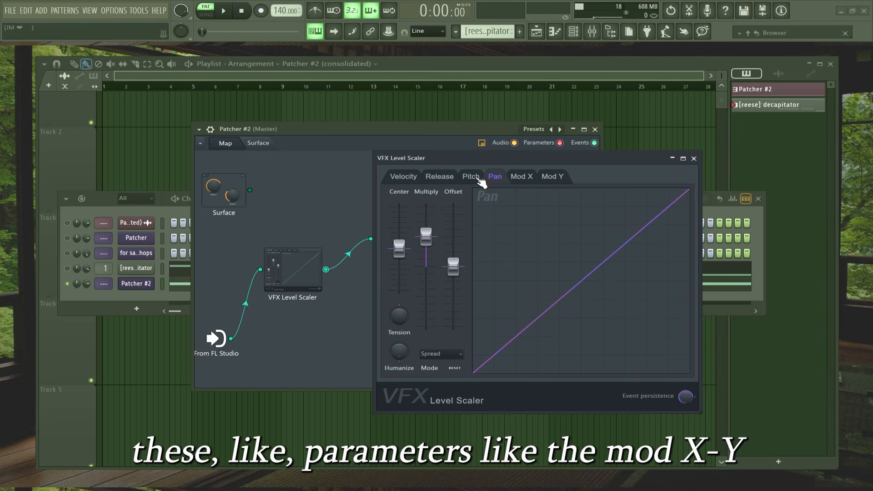
{"action": "left_click", "coordinate": [410, 180]}
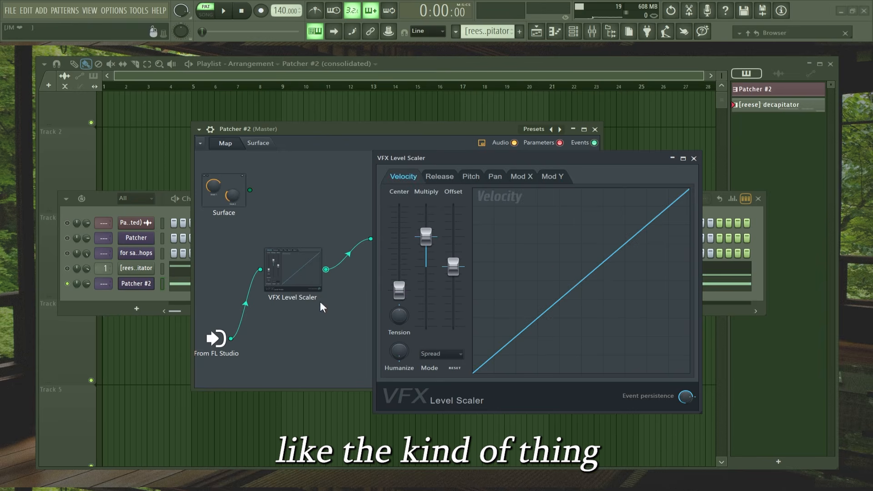
Step: Experiment with the Velocity curve in VFX Level Scaler, raising its Center to 100%
{"action": "left_click", "coordinate": [137, 309]}
{"action": "left_click_drag", "start_coordinate": [508, 157], "coordinate": [470, 153]}
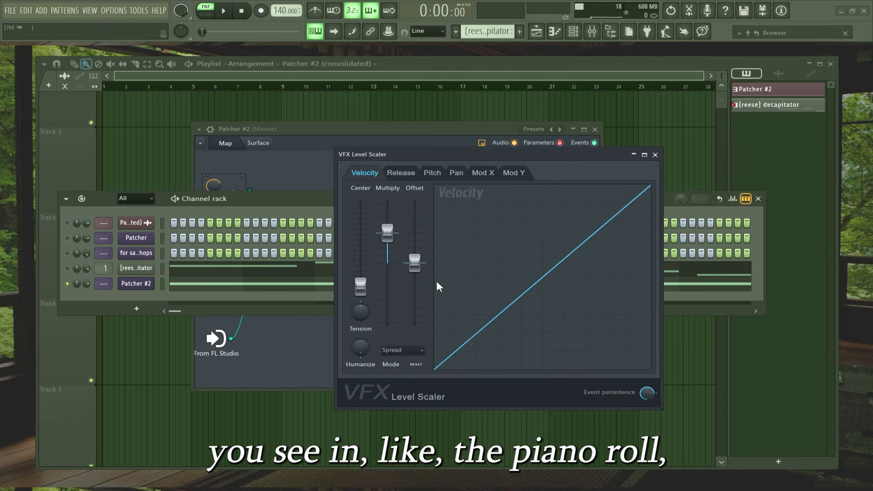
{"action": "left_click_drag", "start_coordinate": [360, 312], "coordinate": [359, 225]}
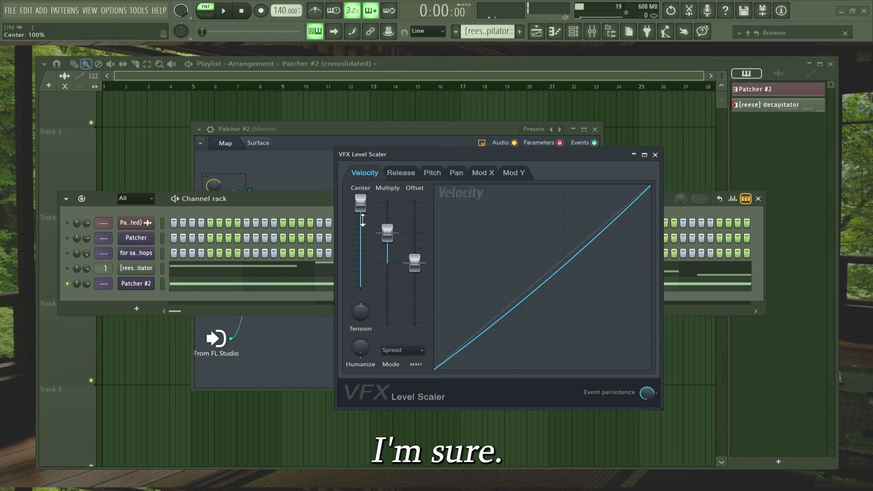
Step: Turn up Humanize for fine pitch in VFX Level Scaler and change the curve's mode from Subtract
{"action": "left_click", "coordinate": [432, 173]}
{"action": "left_click_drag", "start_coordinate": [359, 347], "coordinate": [360, 355]}
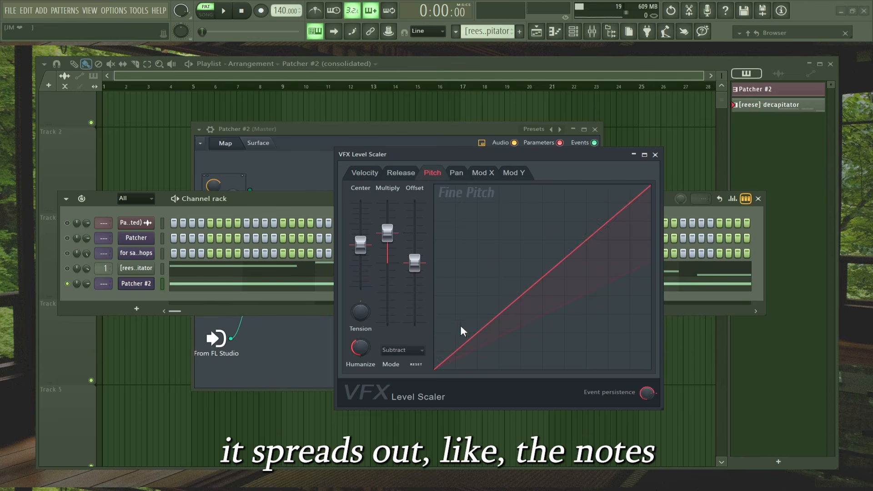
{"action": "left_click", "coordinate": [402, 350]}
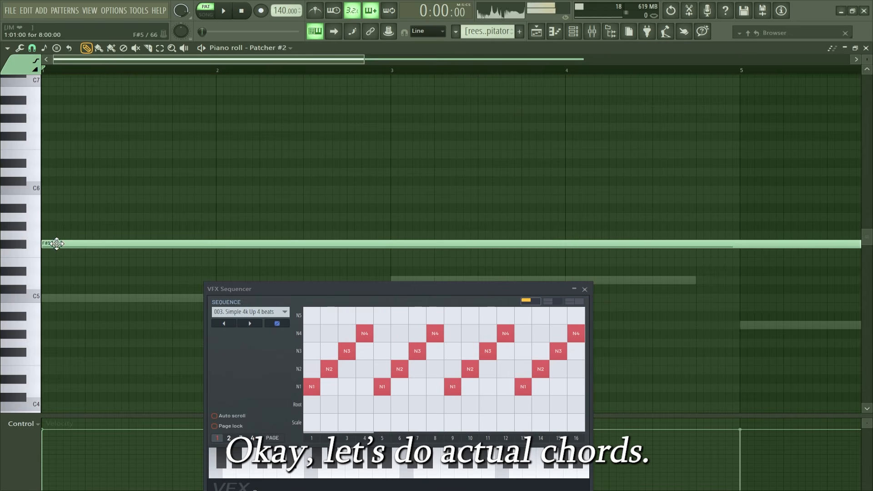
Step: Audition VFX Sequencer arpeggio presets, including 041. Arp 2k SS 10, against the piano roll chords
{"action": "scroll", "coordinate": [473, 220], "scroll_direction": "down", "scroll_amount": 2}
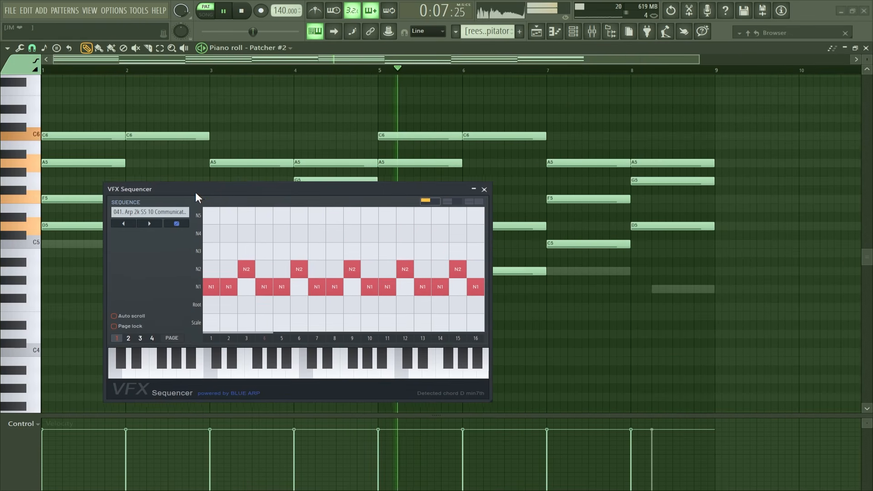
{"action": "left_click_drag", "start_coordinate": [196, 192], "coordinate": [206, 203]}
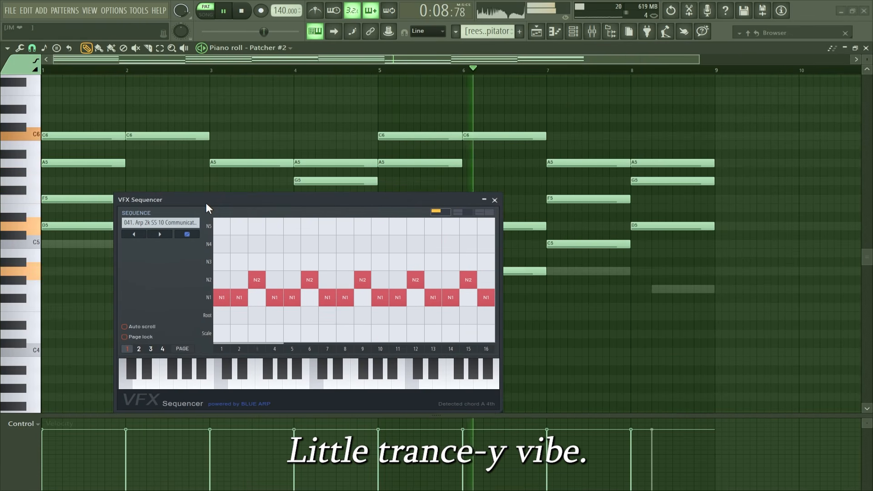
{"action": "left_click", "coordinate": [196, 236]}
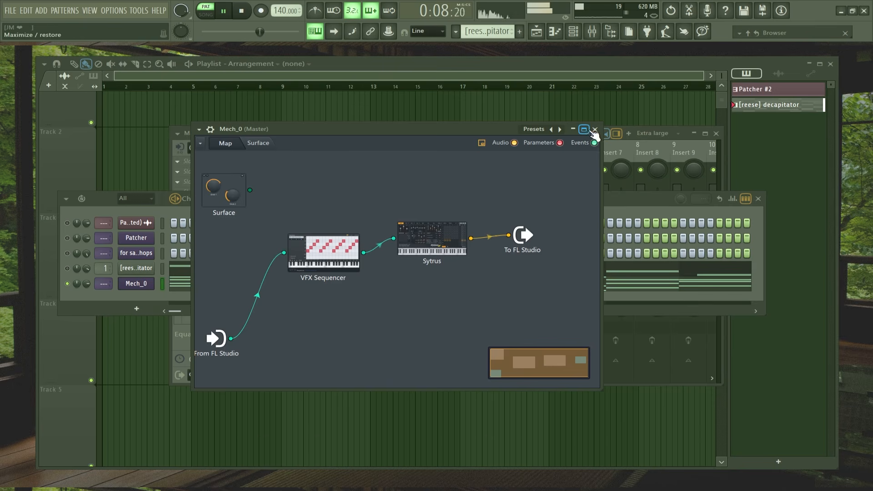
{"action": "left_click", "coordinate": [594, 130]}
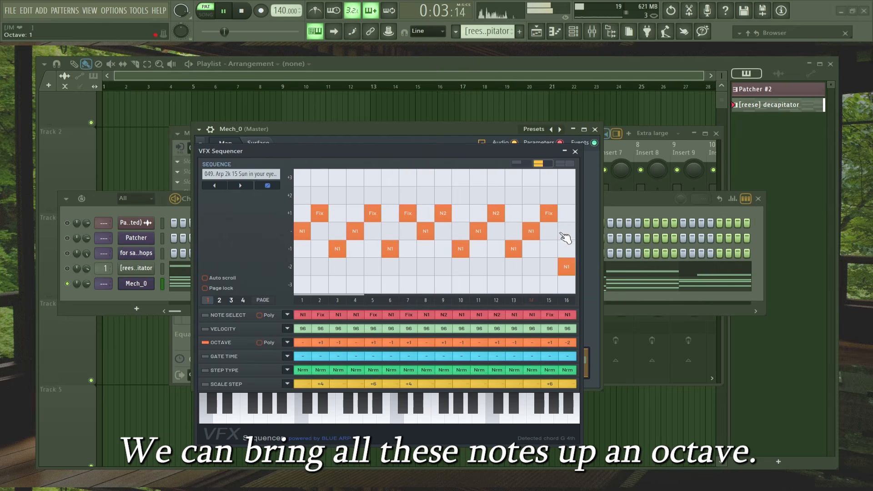
Step: Adjust the fourth step's gate time in VFX Sequencer and raise the Level Scaler's pitch Humanize by 1%
{"action": "left_click", "coordinate": [224, 356]}
{"action": "left_click", "coordinate": [356, 217]}
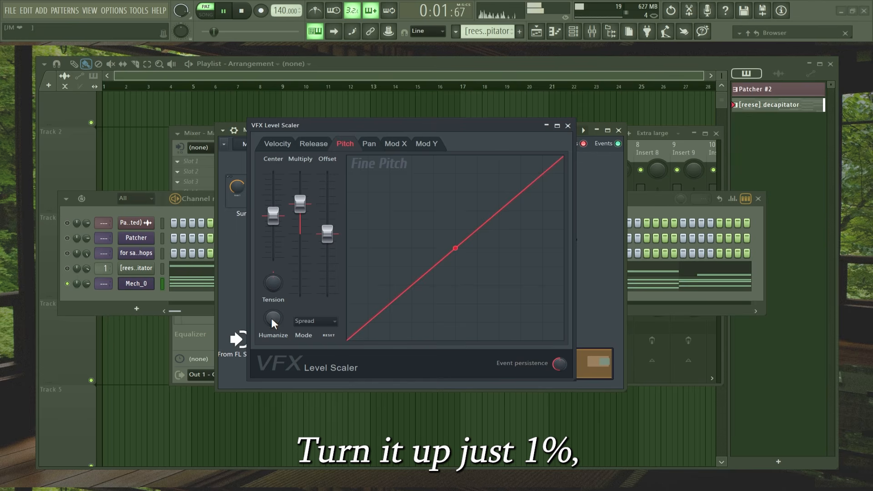
{"action": "left_click_drag", "start_coordinate": [272, 318], "coordinate": [272, 314]}
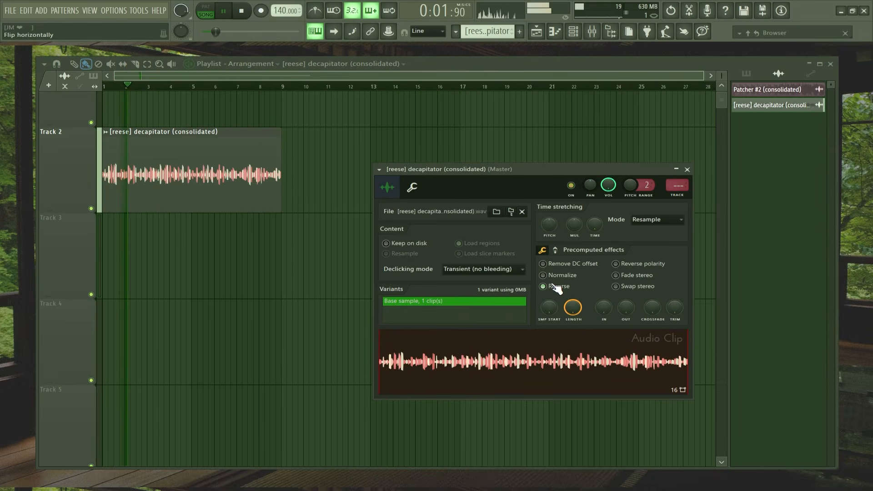
Step: Reverse the [reese] decapitator audio clip and extend it to end exactly at bar 17
{"action": "left_click", "coordinate": [543, 286]}
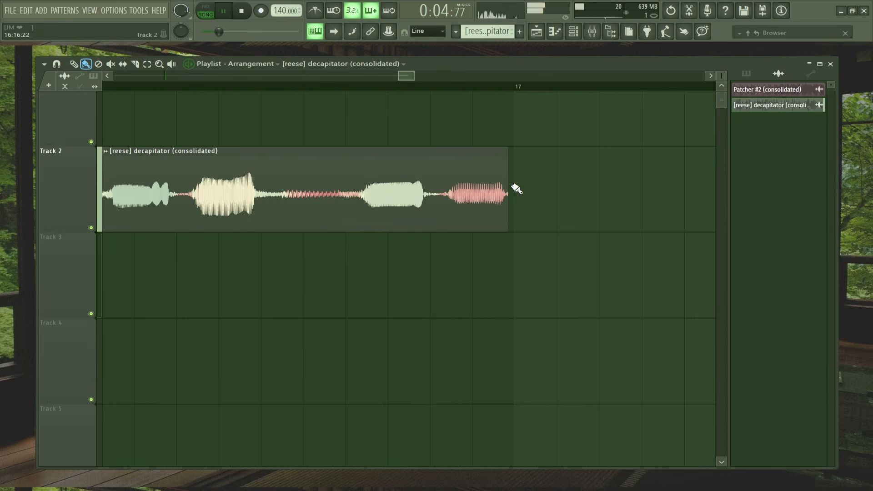
{"action": "left_click_drag", "start_coordinate": [508, 151], "coordinate": [516, 150]}
{"action": "scroll", "coordinate": [516, 223], "scroll_direction": "down", "scroll_amount": 10}
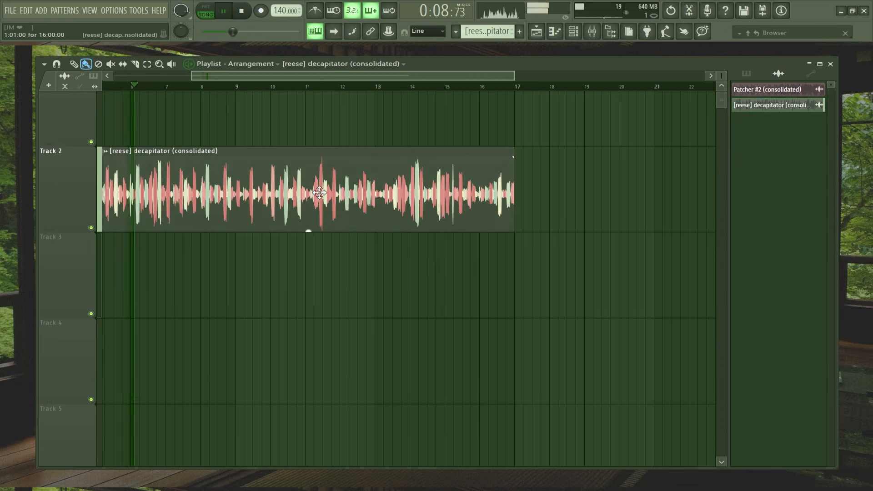
Step: Route the [reese] decapitator (consolidated) clip's channel to mixer track 2
{"action": "double_click", "coordinate": [321, 190]}
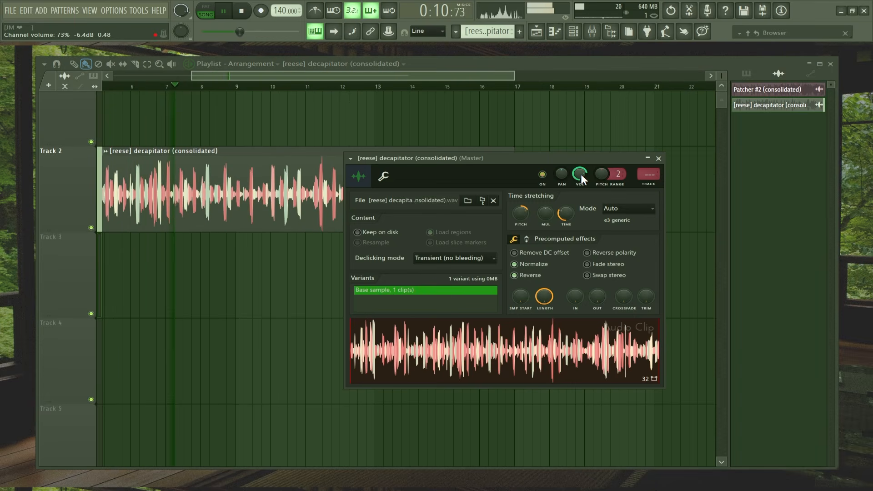
{"action": "left_click", "coordinate": [648, 175]}
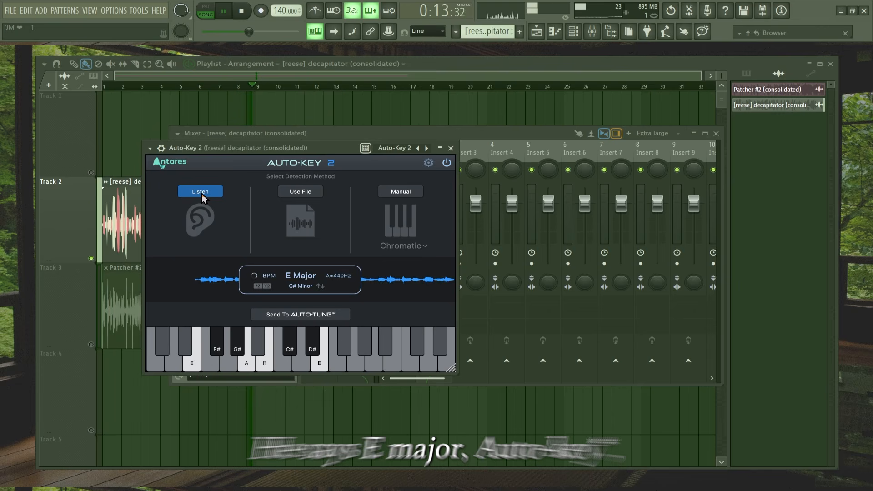
Step: Detect the key of the [reese] decapitator clip several times with Auto-Key 2's Listen method
{"action": "left_click", "coordinate": [202, 194]}
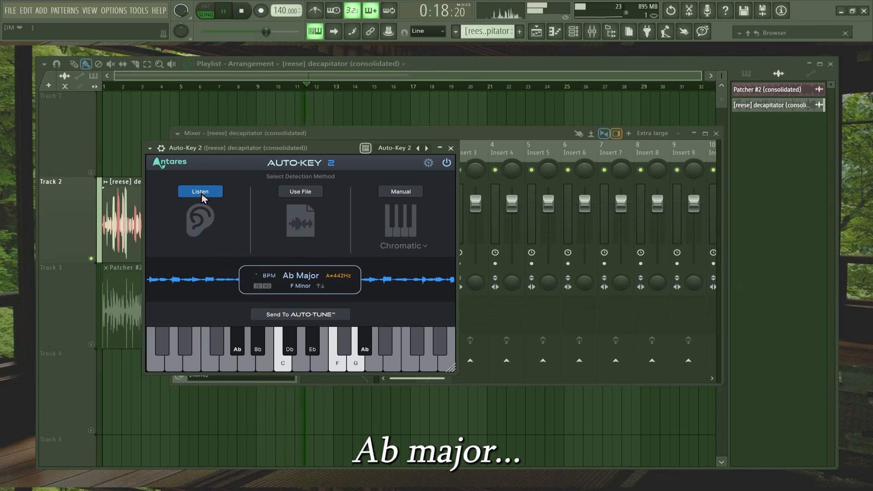
{"action": "left_click", "coordinate": [200, 192]}
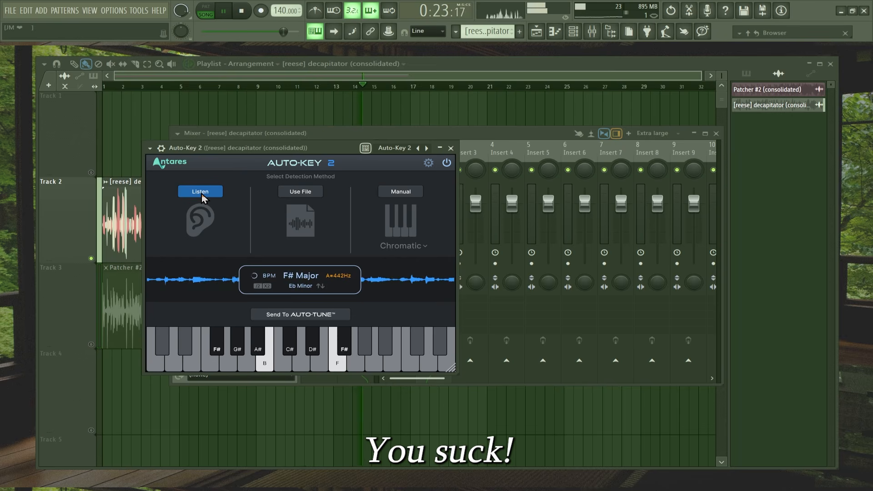
{"action": "left_click", "coordinate": [201, 192]}
{"action": "left_click_drag", "start_coordinate": [316, 147], "coordinate": [419, 135]}
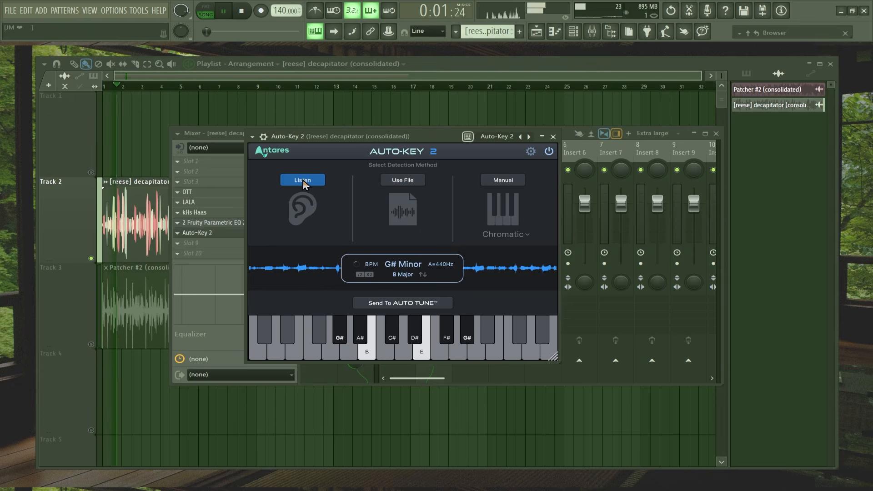
{"action": "left_click", "coordinate": [303, 182]}
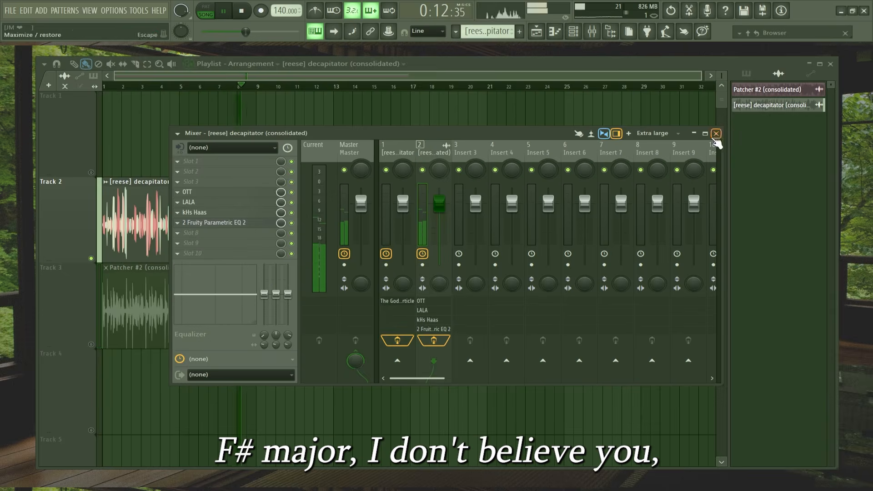
Step: Close the mixer and add a new pattern
{"action": "left_click", "coordinate": [716, 134]}
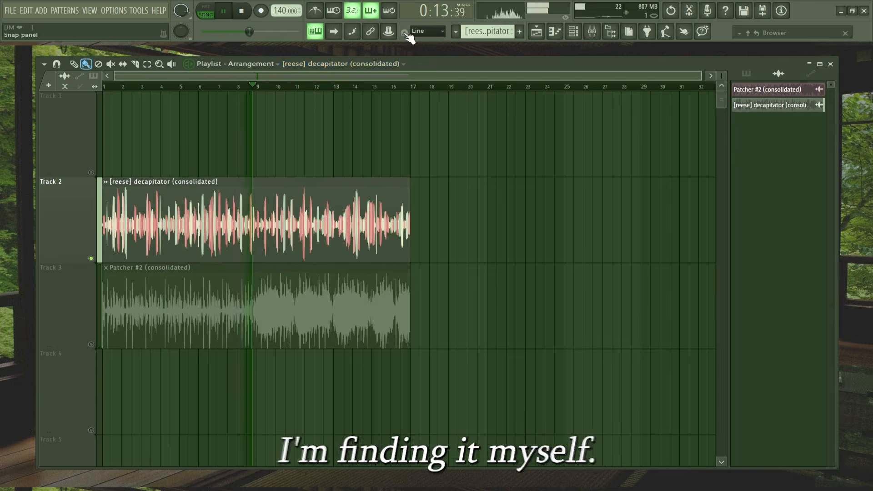
{"action": "left_click", "coordinate": [519, 31]}
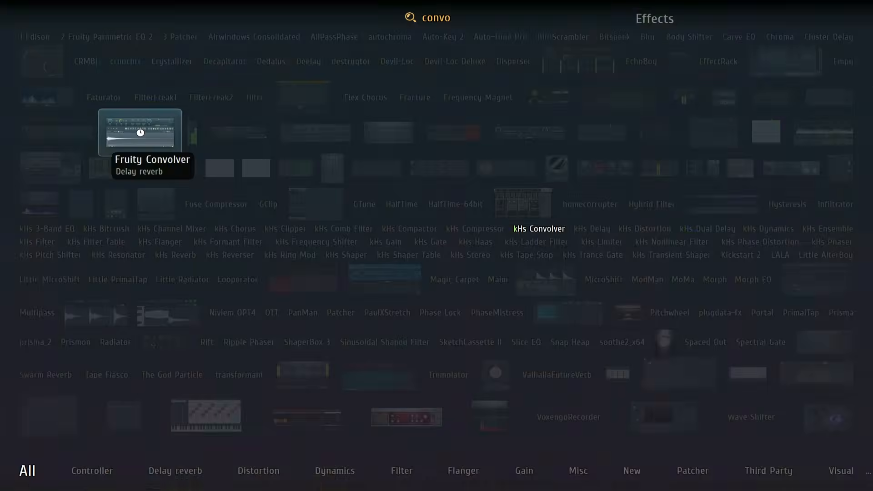
Step: Load Fruity Convolver on the [reese] decapitator mixer track and switch it to the next preset
{"action": "left_click", "coordinate": [140, 133]}
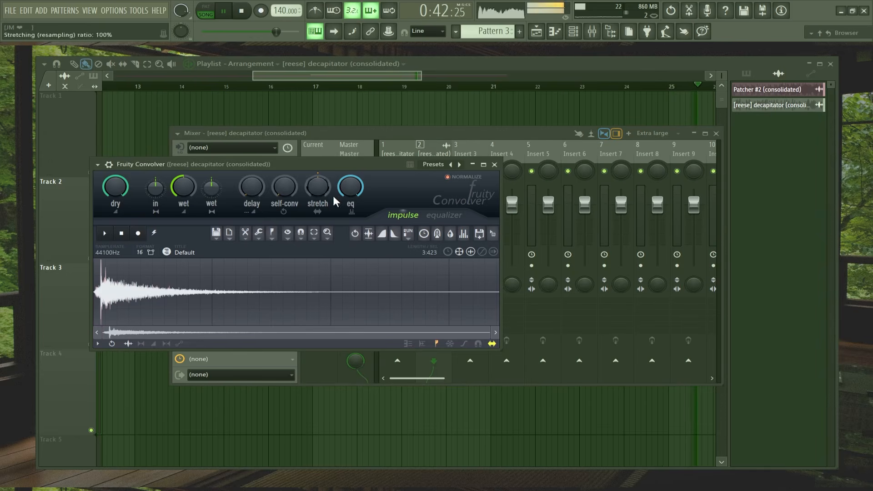
{"action": "left_click", "coordinate": [459, 164]}
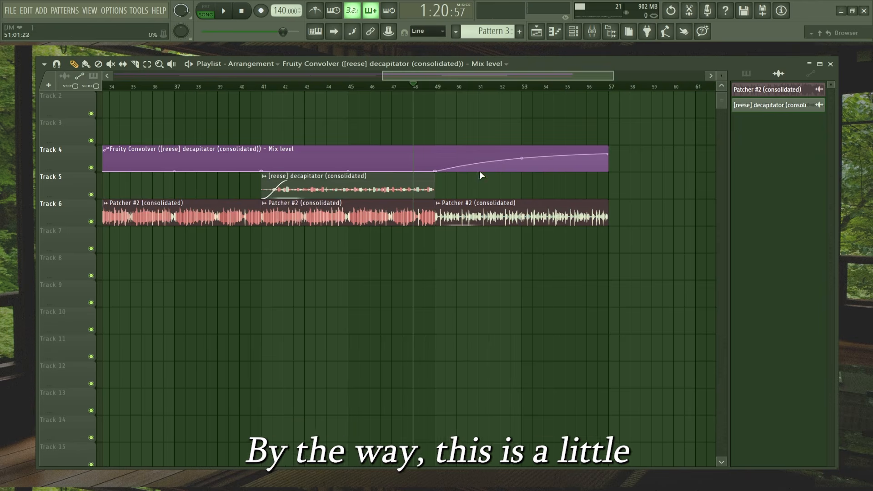
Step: Select the Patcher #2 clip starting at bar 49, reverse it and check the Reverse option in its clip properties
{"action": "scroll", "coordinate": [410, 189], "scroll_direction": "up", "scroll_amount": 3}
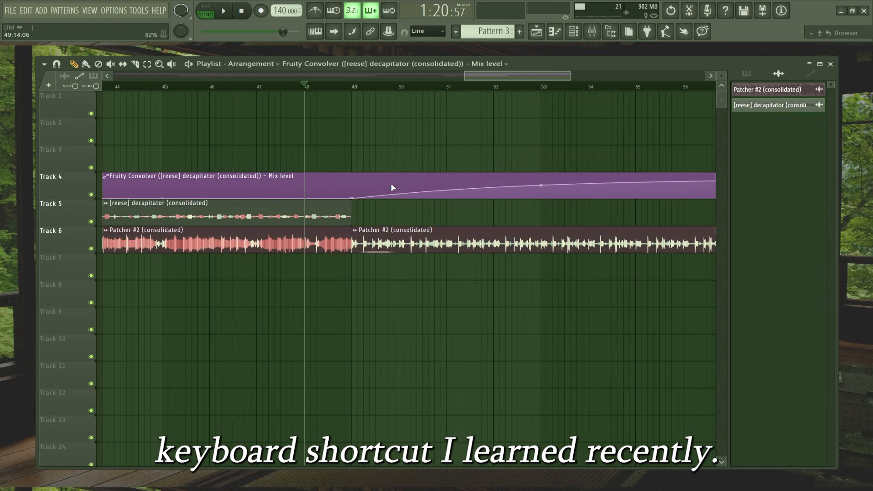
{"action": "left_click_drag", "start_coordinate": [522, 306], "coordinate": [444, 221]}
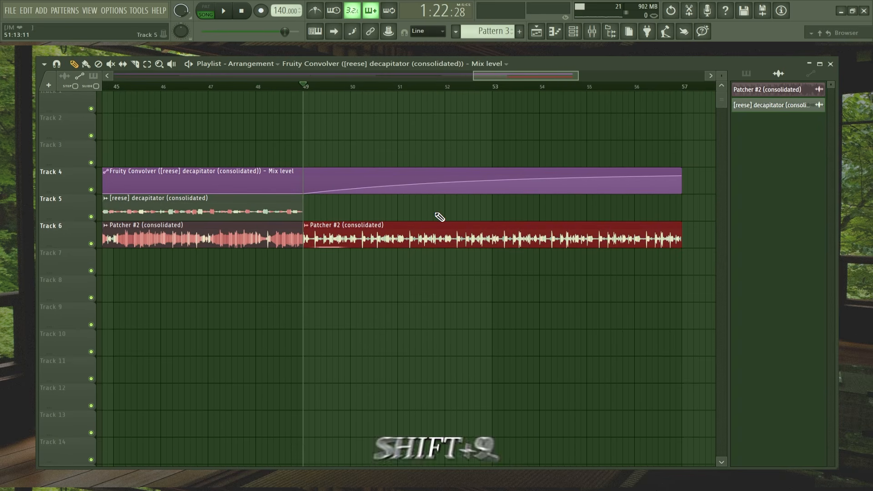
{"action": "key", "text": "shift+9"}
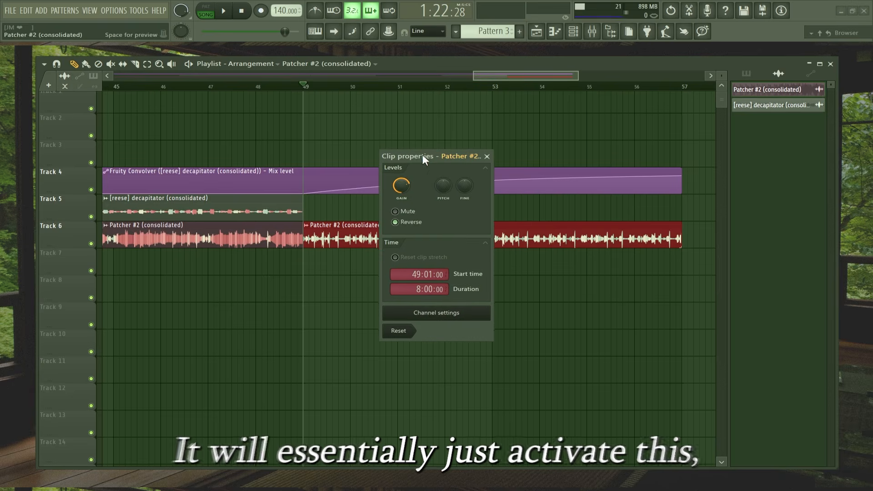
{"action": "left_click_drag", "start_coordinate": [422, 156], "coordinate": [423, 155]}
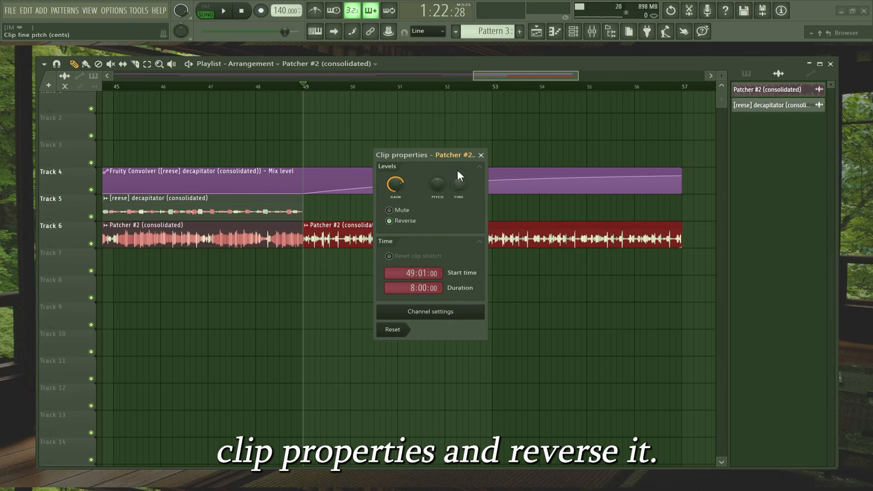
{"action": "left_click", "coordinate": [480, 155]}
Step: Play the arrangement from bar 49 and pitch the selected Patcher #2 clip up four semitones
{"action": "key", "text": "space"}
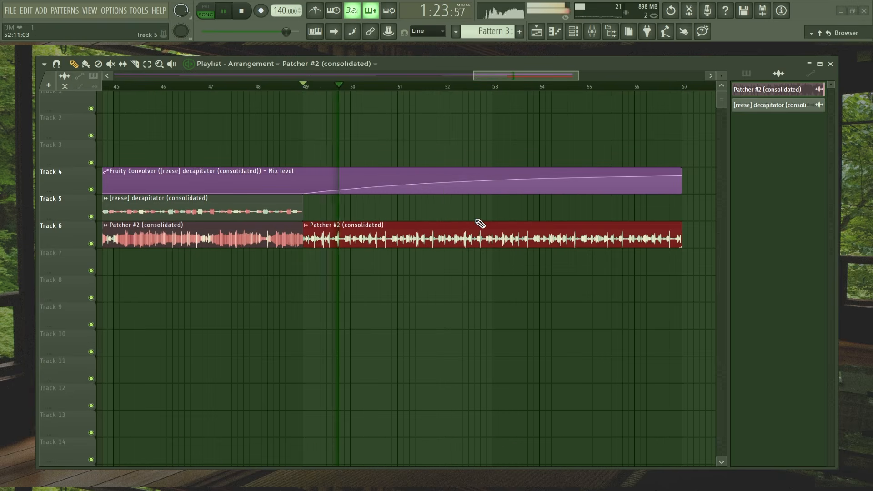
{"action": "key", "text": "space"}
{"action": "key", "text": "space"}
{"action": "key", "text": "shift+8"}
{"action": "key", "text": "shift+8"}
{"action": "key", "text": "shift+8"}
{"action": "key", "text": "shift+8"}
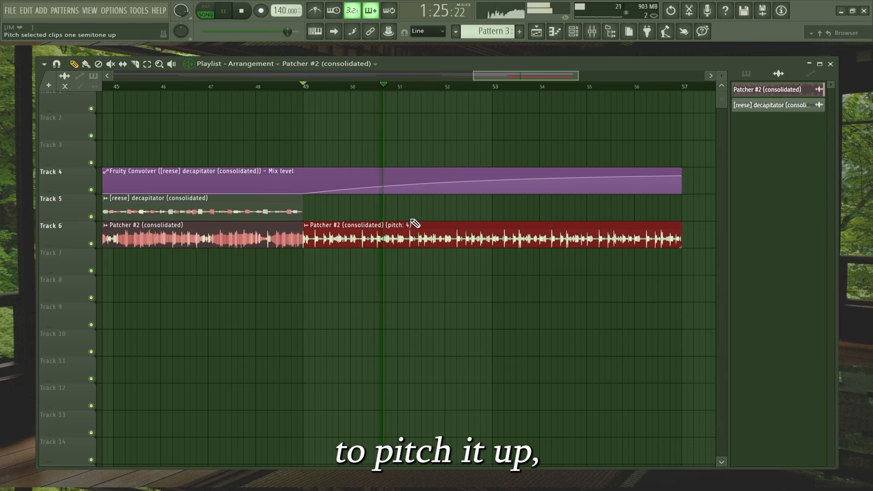
Step: Pitch the selected Patcher #2 clip down by six semitones
{"action": "key", "text": "shift+7"}
{"action": "key", "text": "shift+7"}
{"action": "key", "text": "shift+7"}
{"action": "key", "text": "shift+7"}
{"action": "key", "text": "shift+7"}
{"action": "key", "text": "shift+7"}
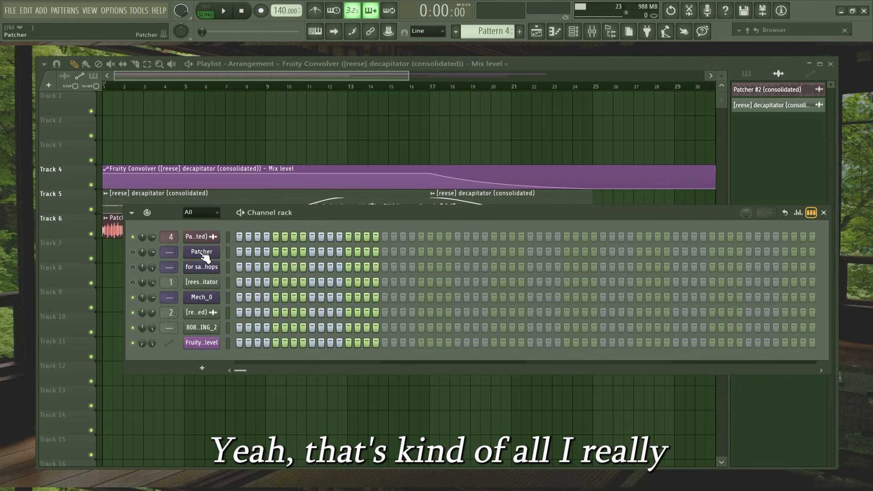
Step: Open the Patcher channel's VFX Script and look through its available presets, leaving the current one loaded
{"action": "left_click", "coordinate": [203, 253]}
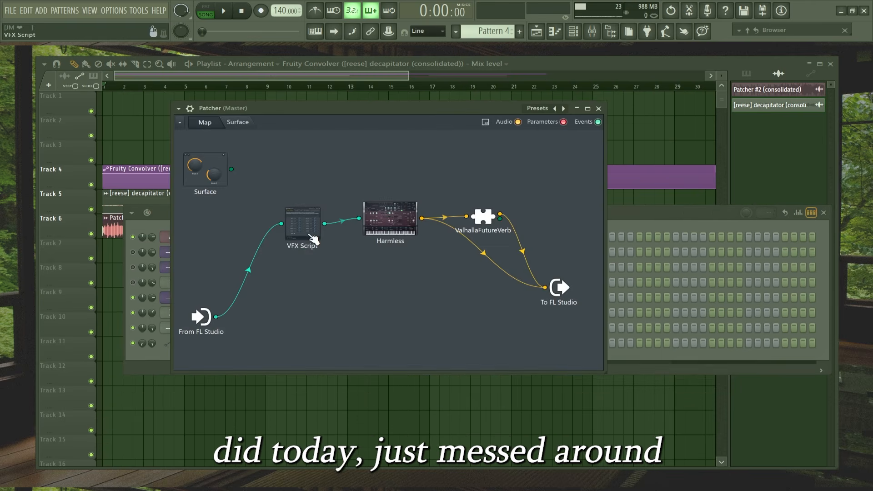
{"action": "left_click", "coordinate": [294, 225]}
{"action": "left_click", "coordinate": [505, 167]}
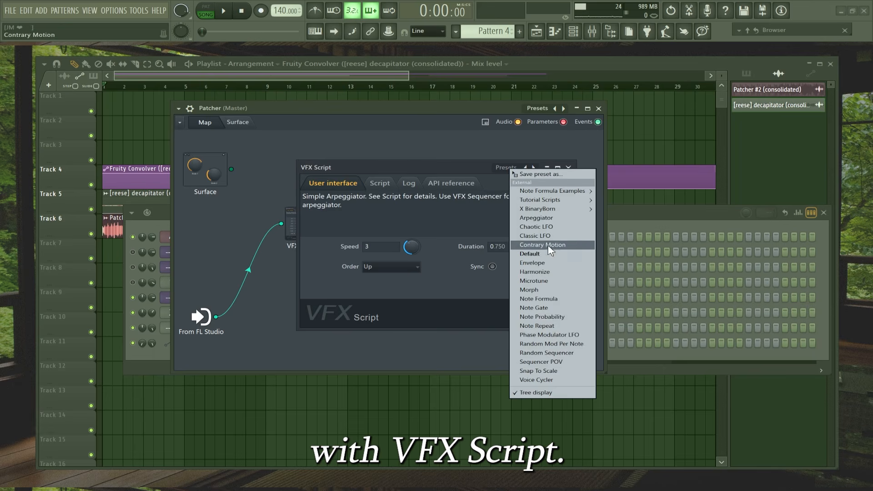
{"action": "key", "text": "Escape"}
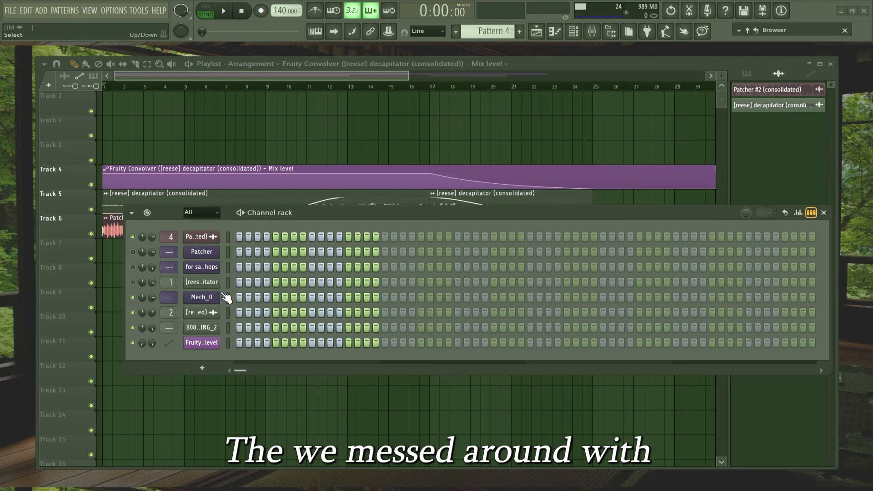
Step: Review the VFX Sequencer and VFX Level Scaler settings inside the Mech_0 Patcher channel
{"action": "left_click", "coordinate": [199, 297]}
{"action": "left_click", "coordinate": [336, 255]}
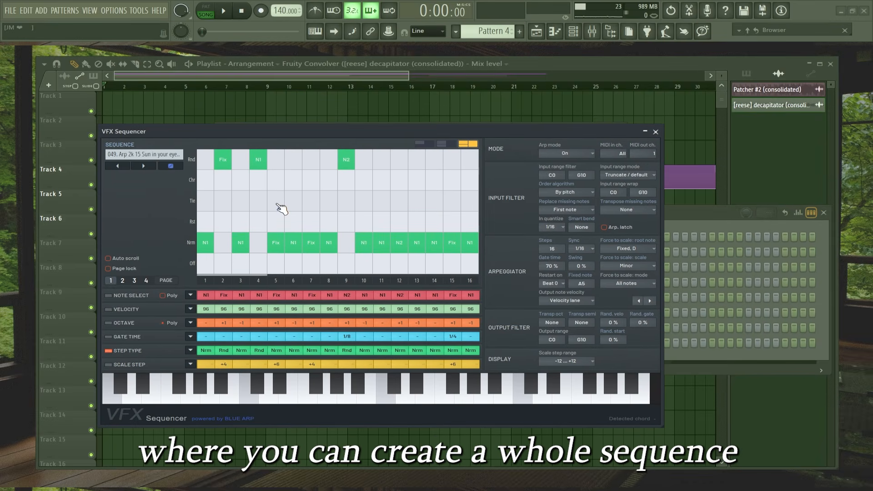
{"action": "left_click", "coordinate": [655, 132]}
{"action": "left_click", "coordinate": [424, 251]}
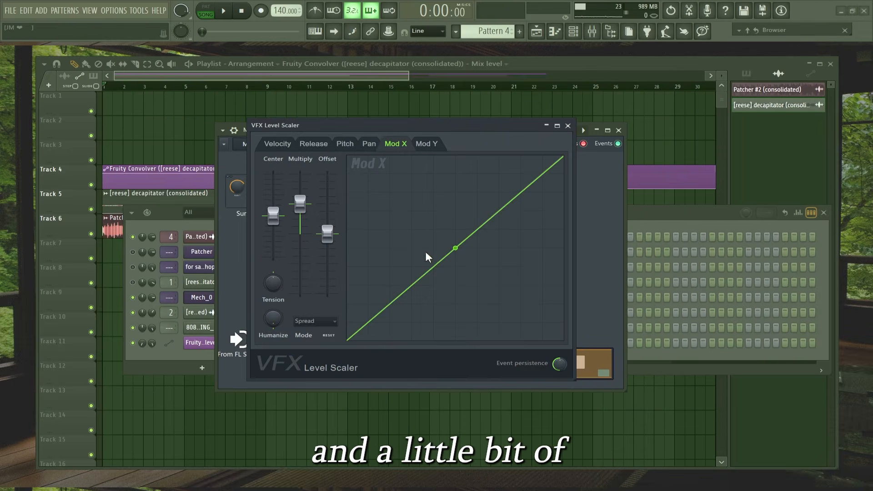
{"action": "left_click", "coordinate": [569, 126]}
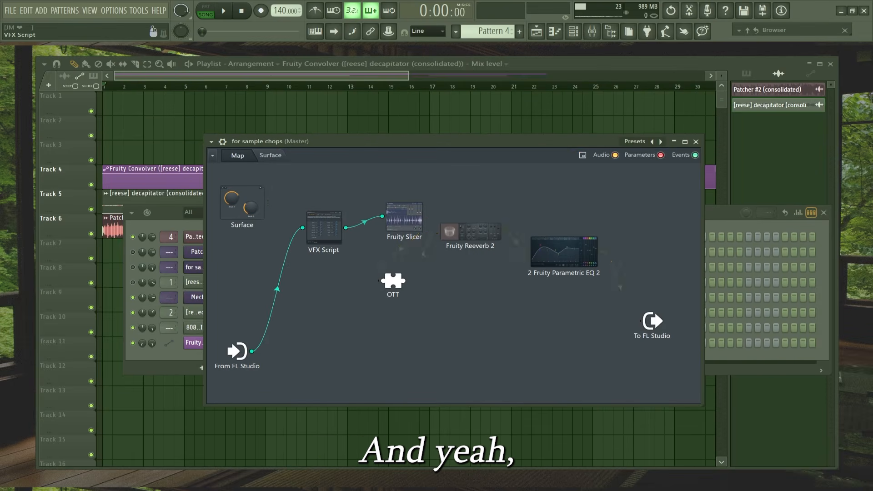
Step: Examine the VFX Script and Fruity Slicer modules in the "for sample chops" Patcher map
{"action": "left_click", "coordinate": [339, 233]}
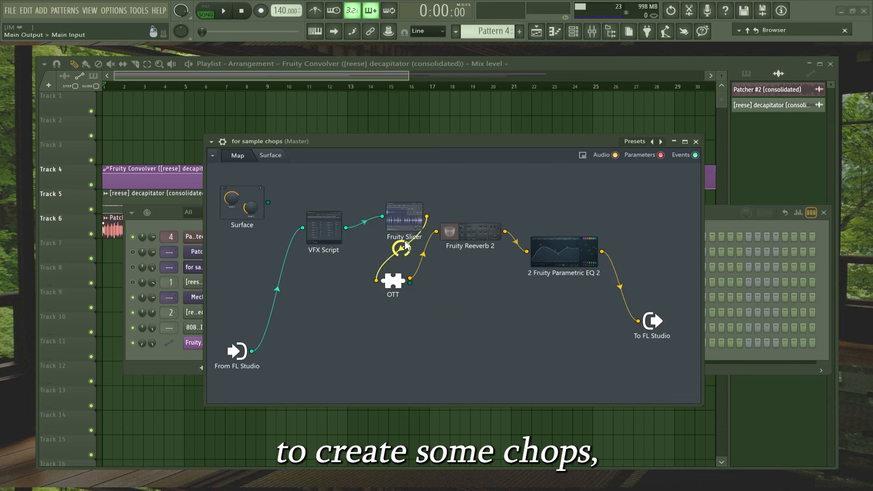
{"action": "left_click", "coordinate": [398, 248]}
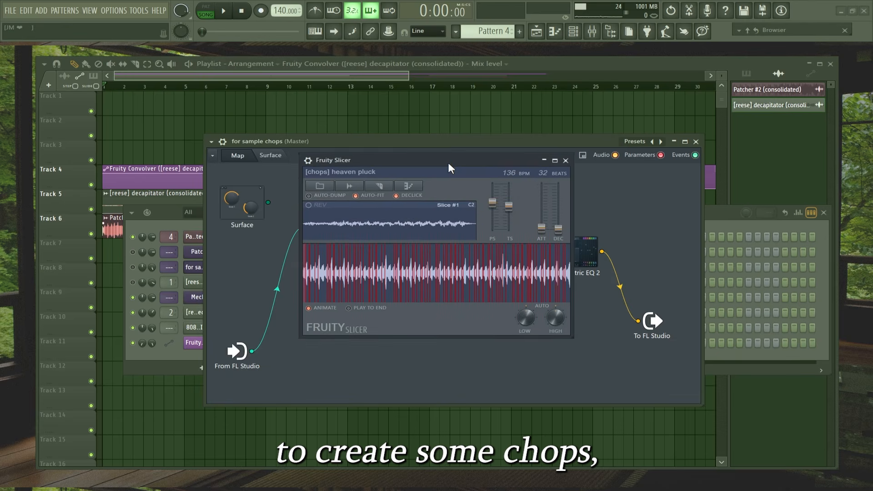
{"action": "left_click", "coordinate": [516, 172]}
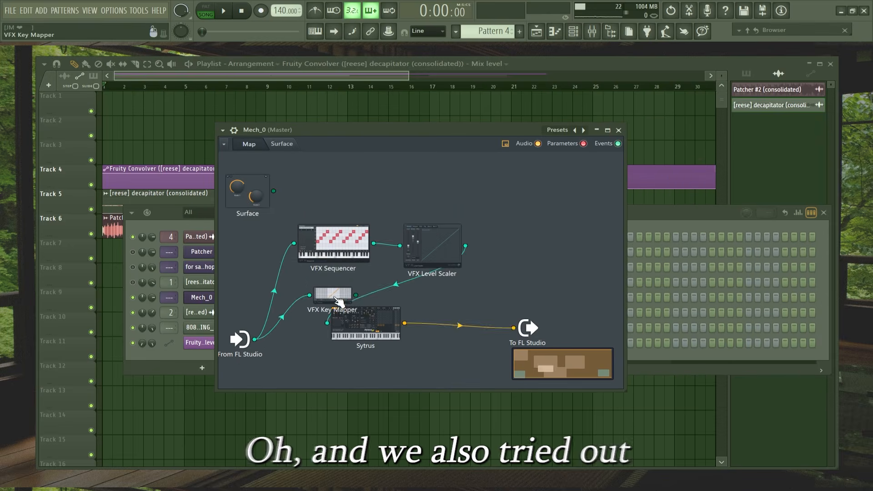
Step: Look at the VFX Key Mapper in the Mech_0 Patcher map and close the patch
{"action": "left_click_drag", "start_coordinate": [330, 310], "coordinate": [308, 297]}
{"action": "left_click", "coordinate": [308, 296]}
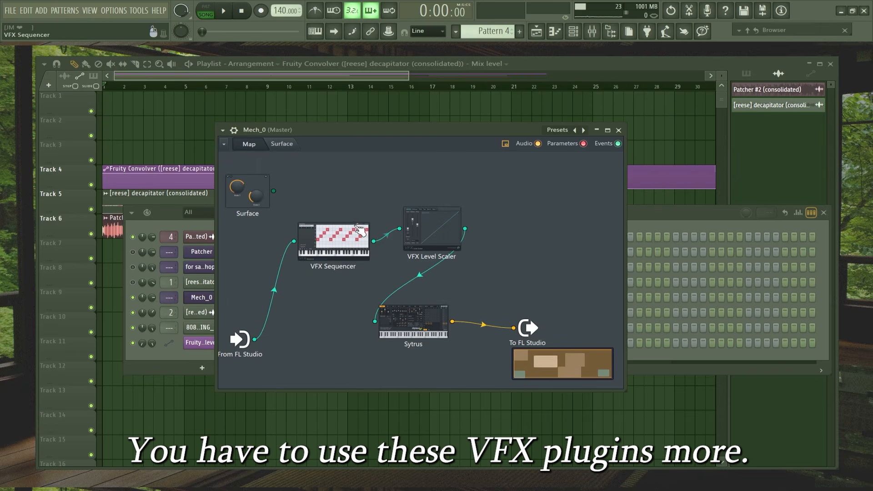
{"action": "left_click", "coordinate": [619, 131]}
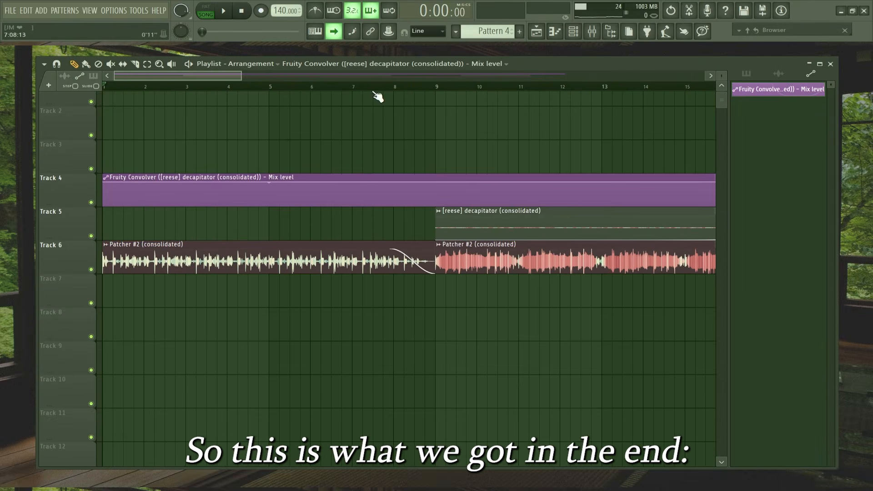
Step: Play the arrangement from the beginning and adjust the channel volume of the [reese] decapitator audio clip
{"action": "key", "text": "space"}
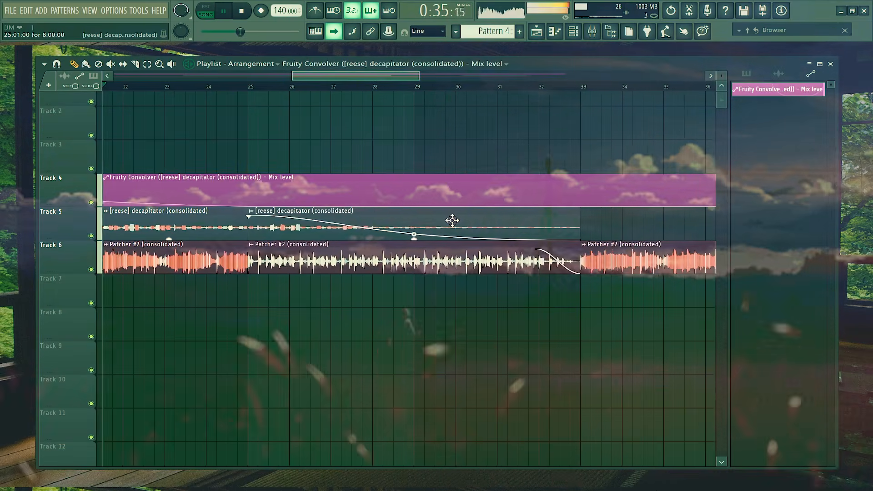
{"action": "double_click", "coordinate": [452, 219]}
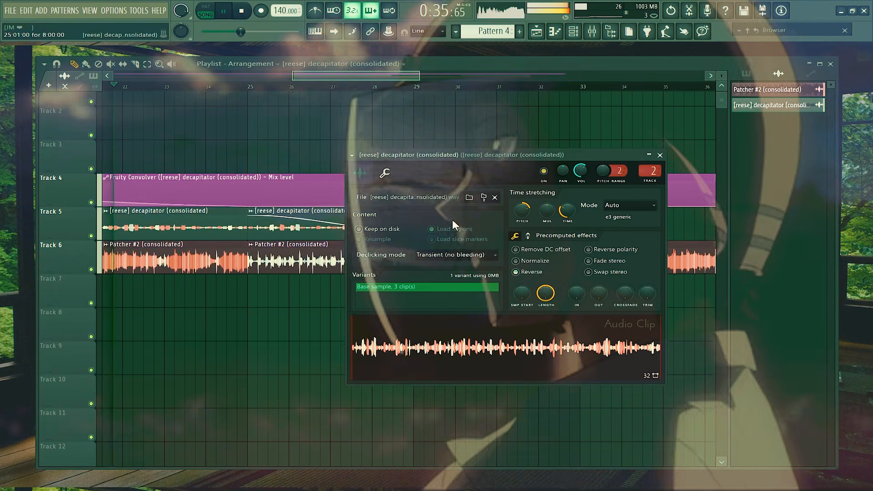
{"action": "mouse_move", "coordinate": [581, 172]}
{"action": "left_mouse_down"}
{"action": "mouse_move", "coordinate": [580, 200]}
{"action": "mouse_move", "coordinate": [587, 173]}
{"action": "left_mouse_up"}
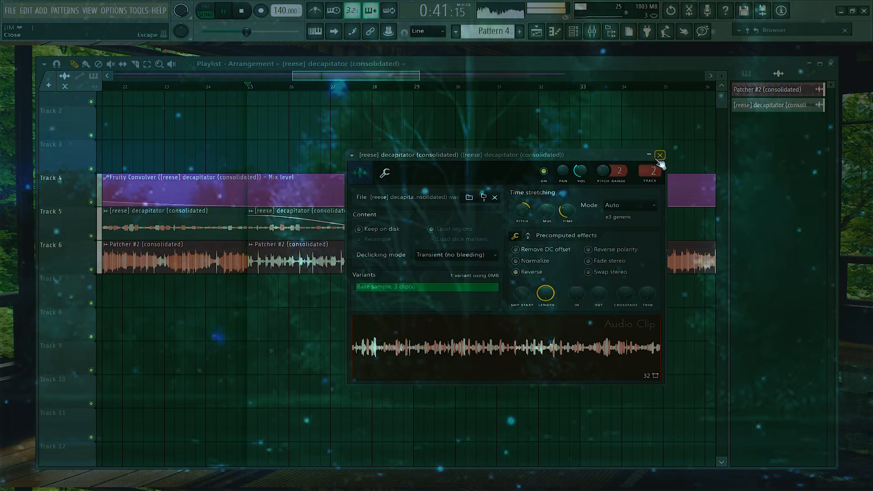
{"action": "left_click", "coordinate": [660, 155]}
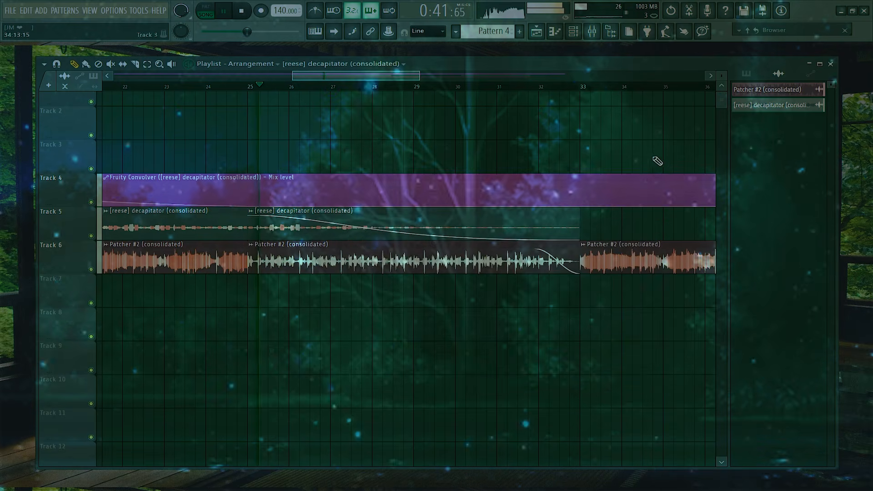
Step: Turn off playback auto-scrolling in the playlist and look over the full arrangement
{"action": "left_click", "coordinate": [339, 33]}
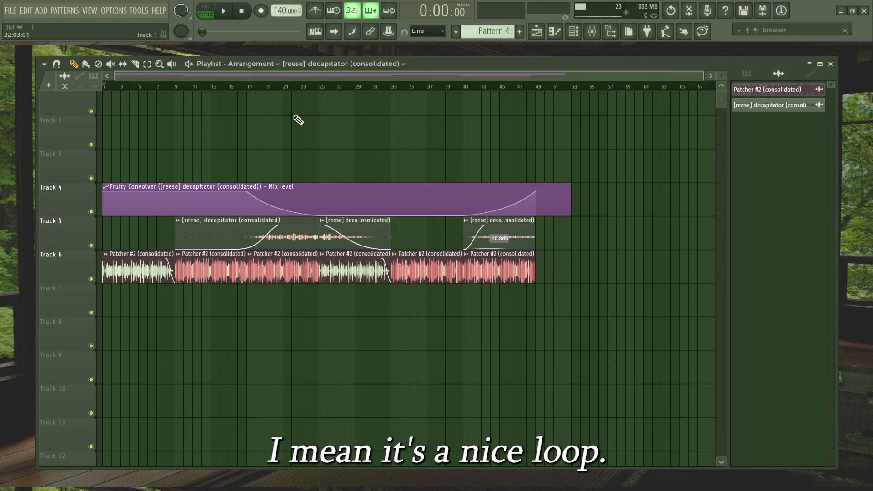
{"action": "scroll", "coordinate": [291, 128], "scroll_direction": "up", "scroll_amount": 3}
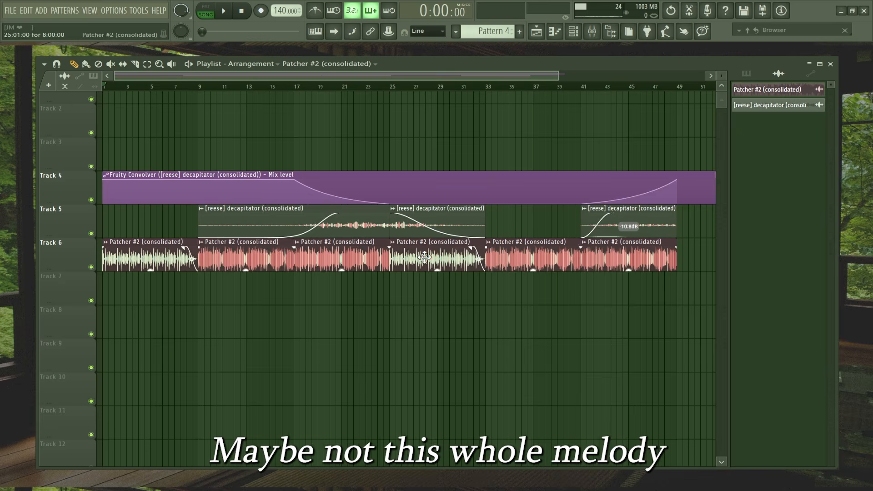
{"action": "scroll", "coordinate": [455, 273], "scroll_direction": "down", "scroll_amount": 2}
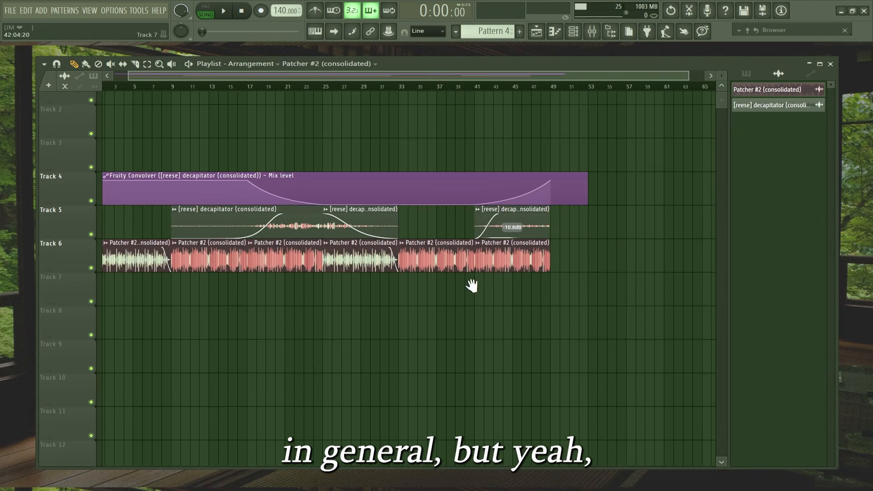
Step: Show the channel rack and browse the VFX plugins in the list of addable plugins
{"action": "left_click", "coordinate": [573, 31]}
{"action": "left_click", "coordinate": [215, 370]}
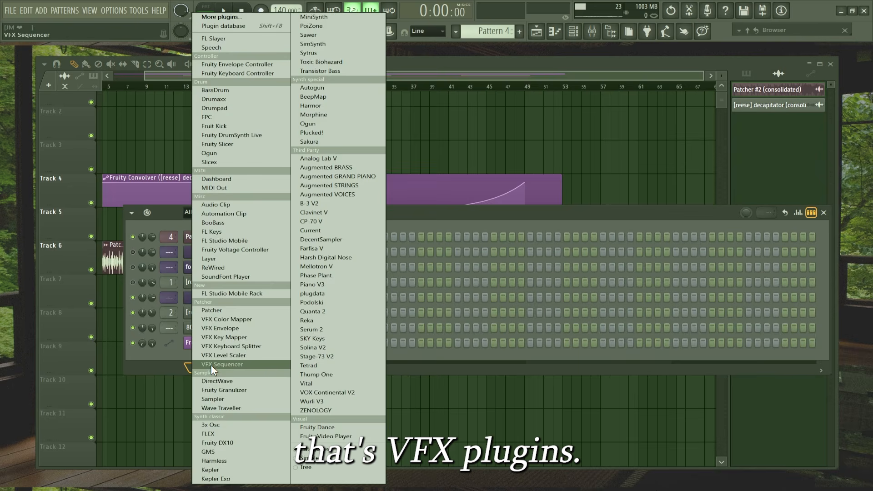